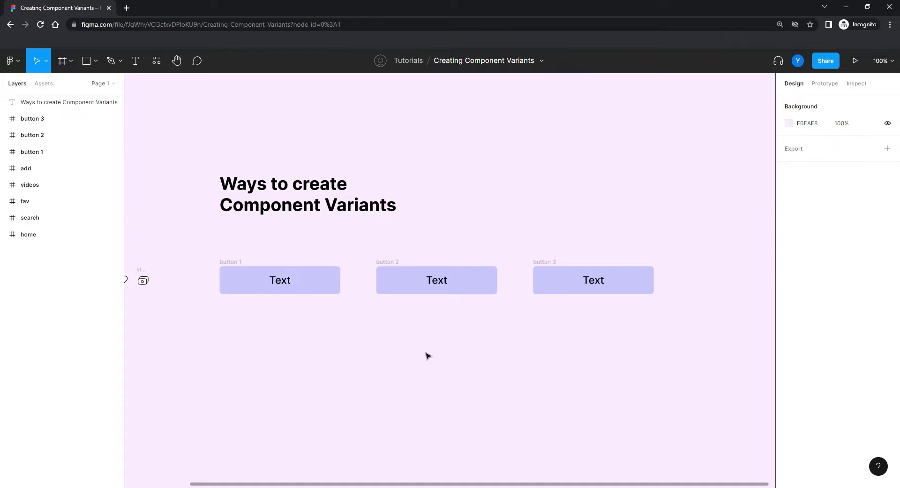
- Select the button 1 and button 2 frames and view the available component creation options
{"action": "left_click_drag", "start_coordinate": [195, 248], "coordinate": [510, 344]}
{"action": "left_click", "coordinate": [448, 62]}
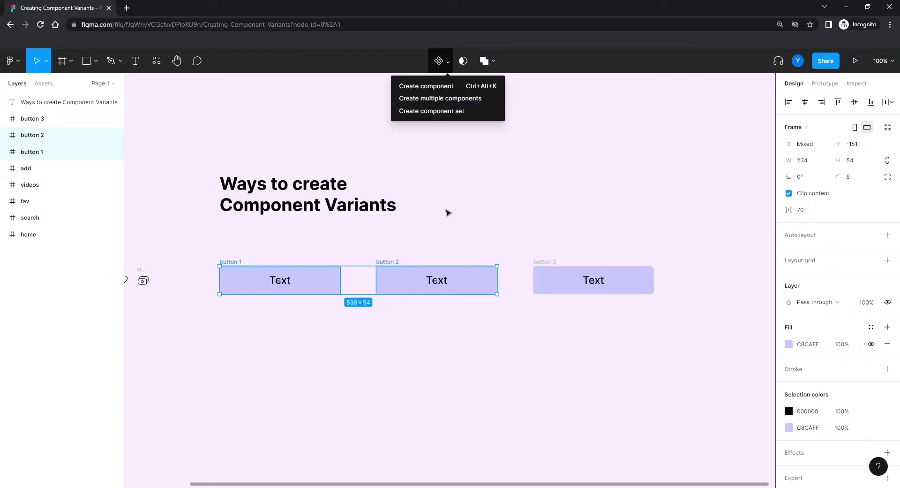
{"action": "left_click", "coordinate": [448, 213]}
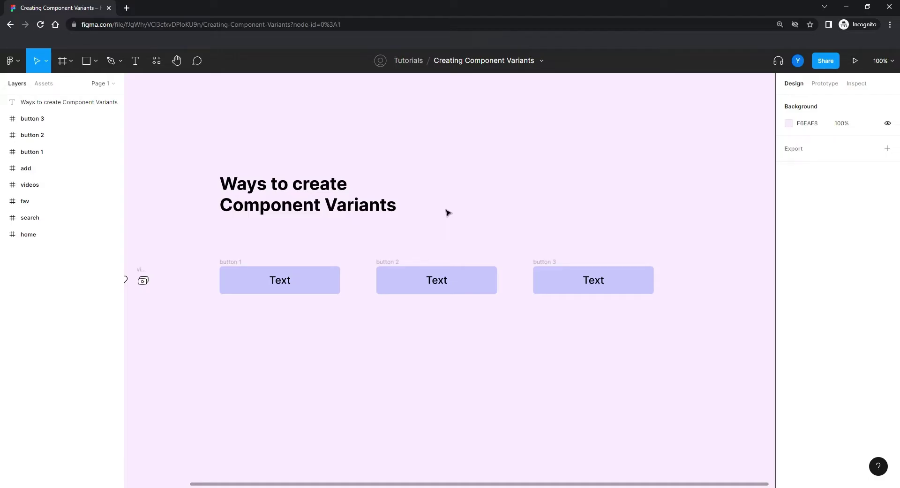
{"action": "scroll", "coordinate": [450, 202], "scroll_direction": "down", "scroll_amount": 1}
{"action": "scroll", "coordinate": [428, 227], "scroll_direction": "right", "scroll_amount": 1}
{"action": "scroll", "coordinate": [428, 227], "scroll_direction": "up", "scroll_amount": 1}
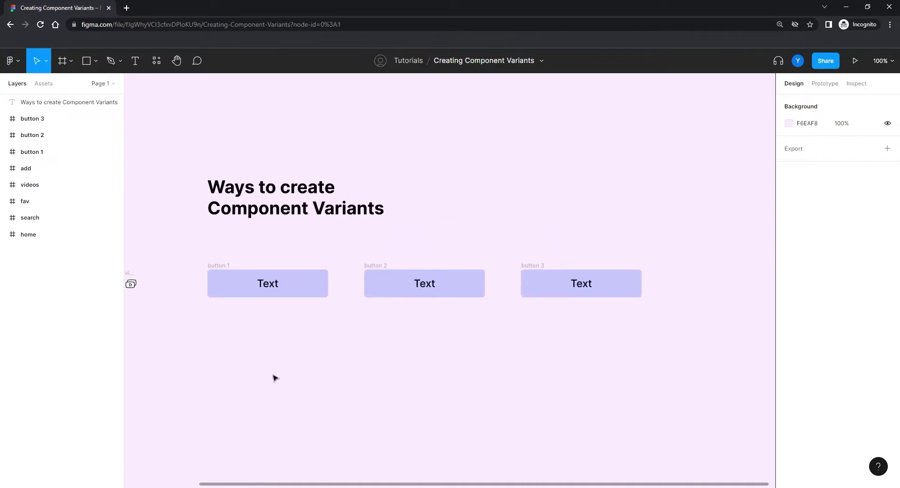
{"action": "scroll", "coordinate": [275, 378], "scroll_direction": "down", "scroll_amount": 2}
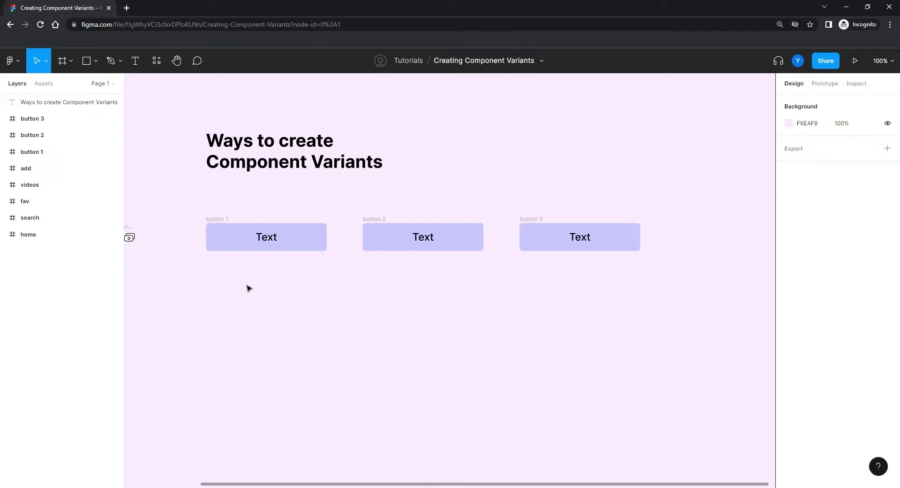
- Expand the button 1 frame's layers and convert the frame into a component
{"action": "left_click", "coordinate": [217, 219]}
{"action": "left_click_drag", "start_coordinate": [266, 331], "coordinate": [283, 323]}
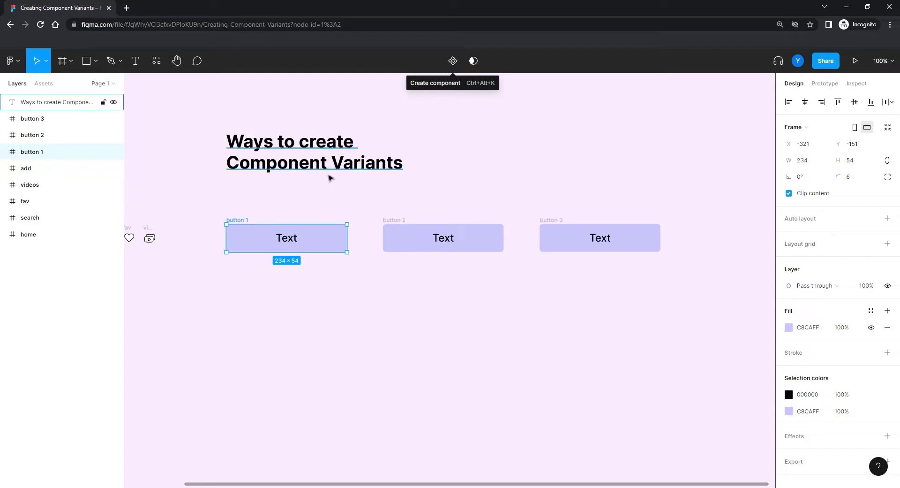
{"action": "left_click", "coordinate": [221, 209]}
{"action": "left_click", "coordinate": [235, 219]}
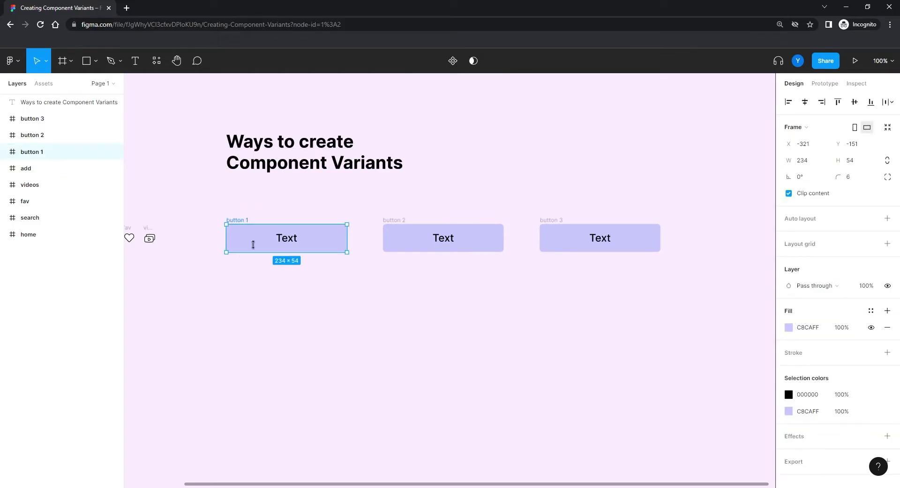
{"action": "left_click", "coordinate": [4, 152]}
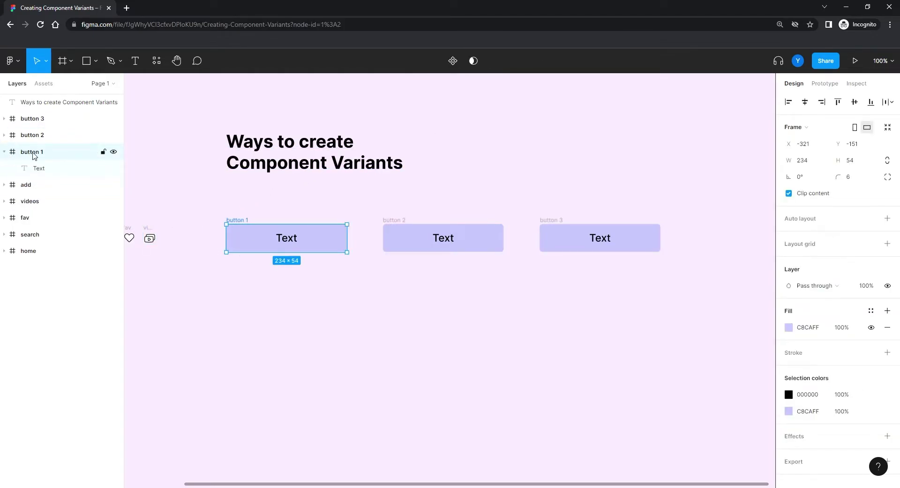
{"action": "left_click", "coordinate": [453, 60]}
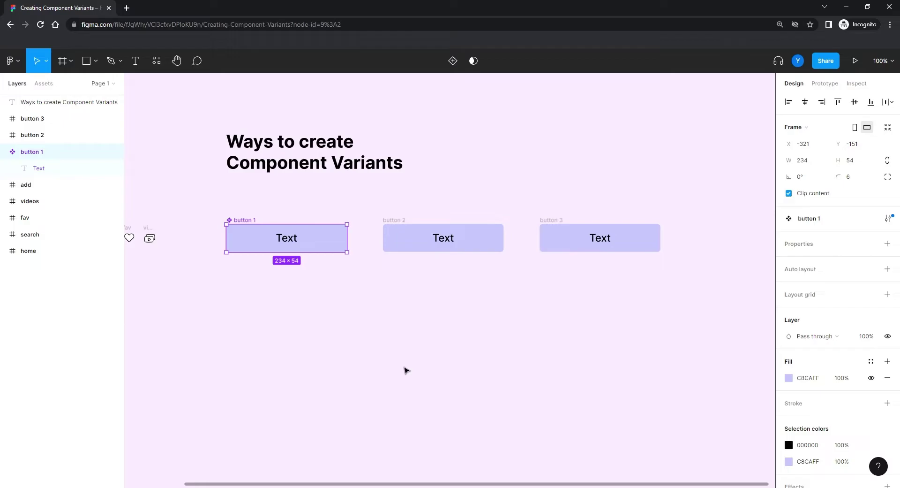
{"action": "left_click", "coordinate": [450, 63]}
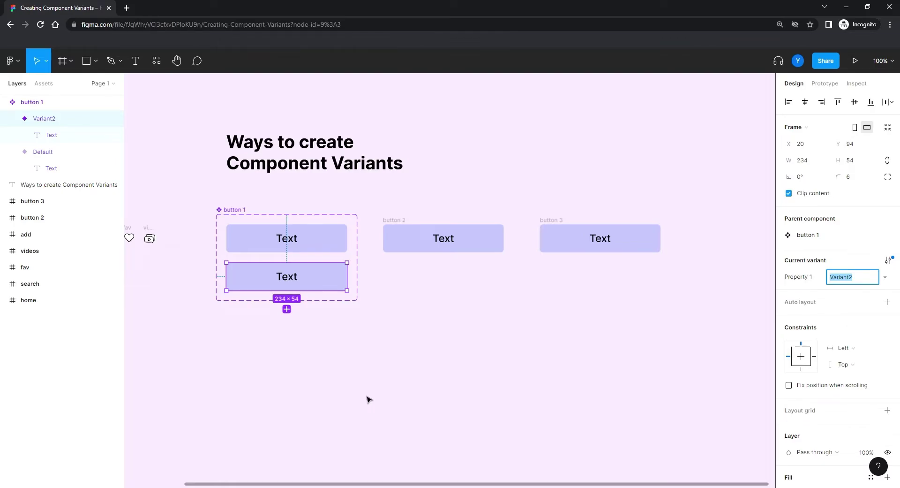
{"action": "key", "text": "ctrl+z"}
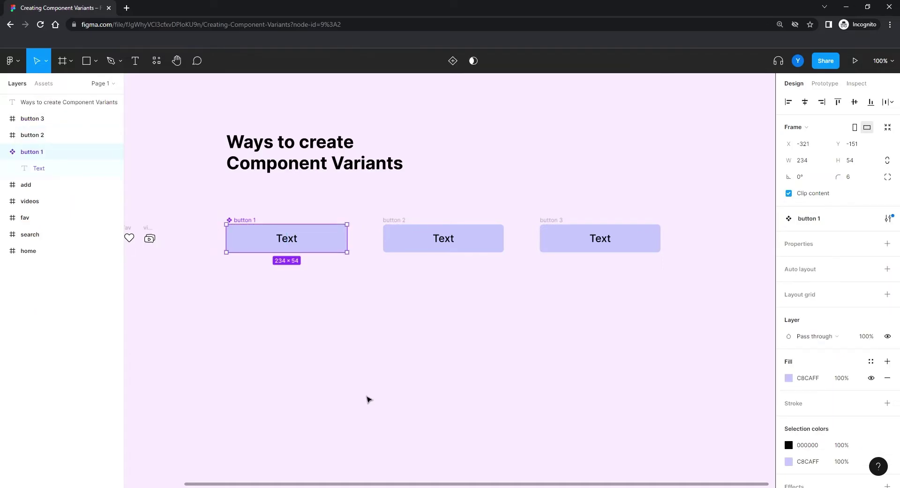
{"action": "left_click", "coordinate": [205, 286]}
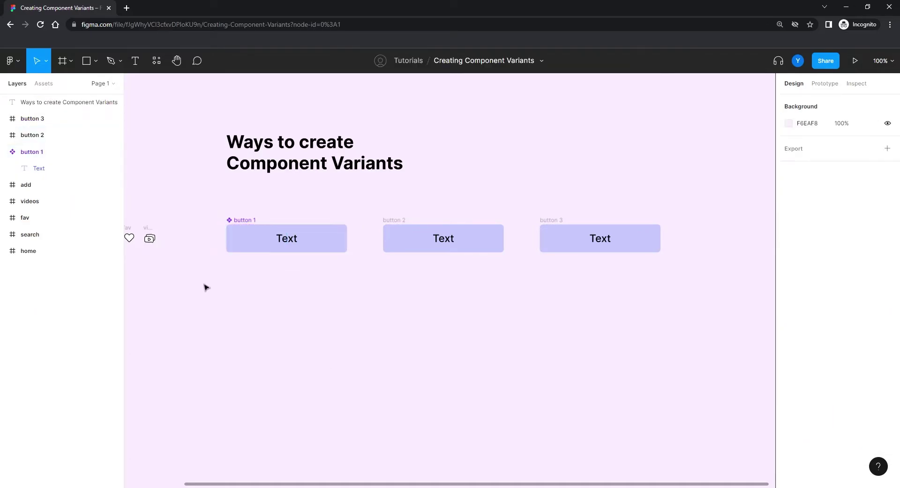
- Add a second variant to the button 1 component
{"action": "left_click", "coordinate": [243, 226]}
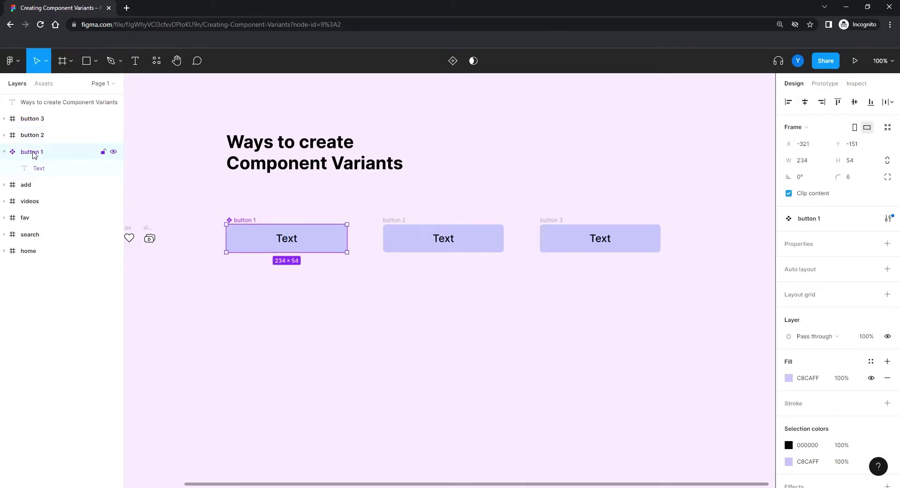
{"action": "left_click", "coordinate": [452, 60]}
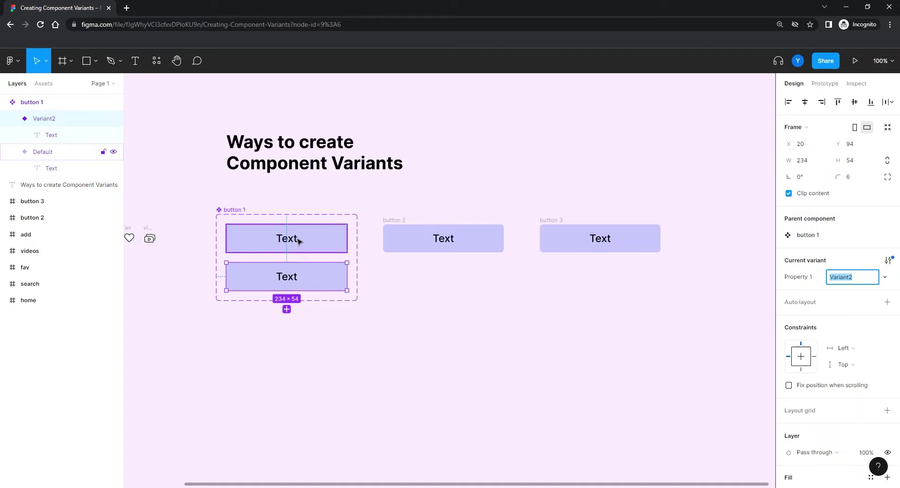
{"action": "left_click", "coordinate": [446, 297]}
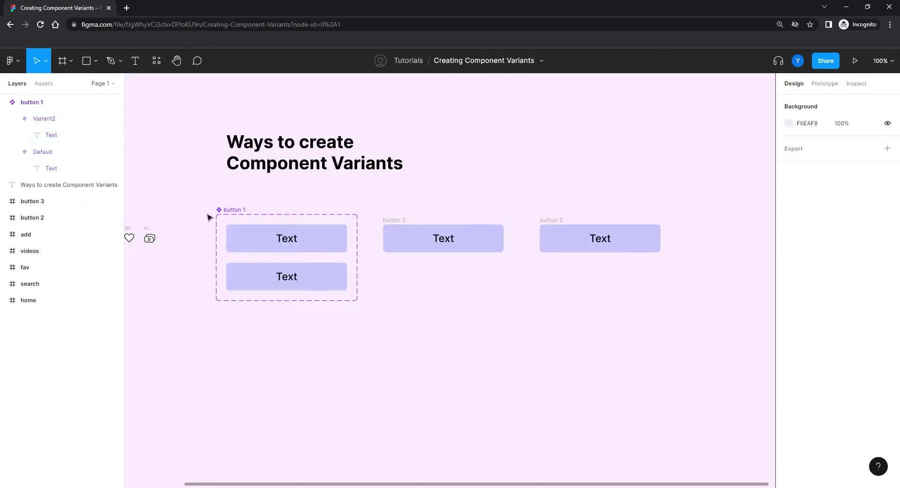
- Rename the second variant in the button 1 set by setting its Property 1 value to hover
{"action": "left_click", "coordinate": [235, 209]}
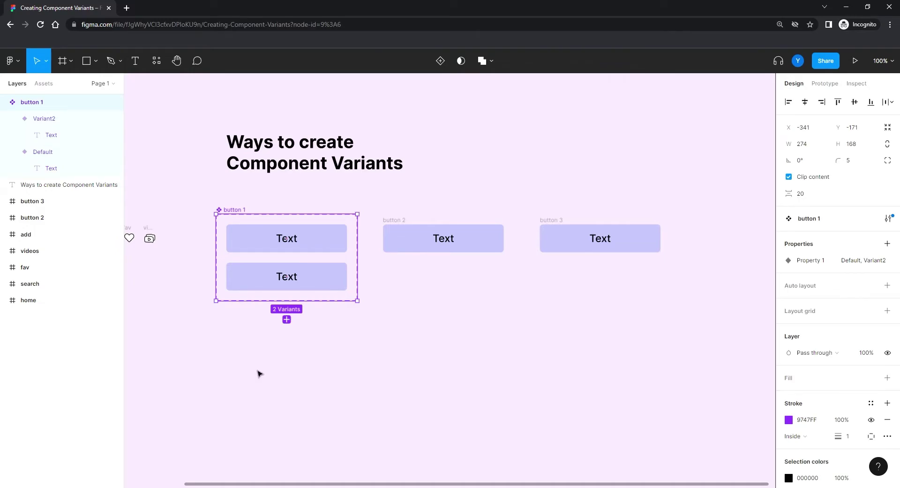
{"action": "left_click", "coordinate": [249, 240]}
{"action": "left_click", "coordinate": [260, 282]}
{"action": "left_click", "coordinate": [266, 249]}
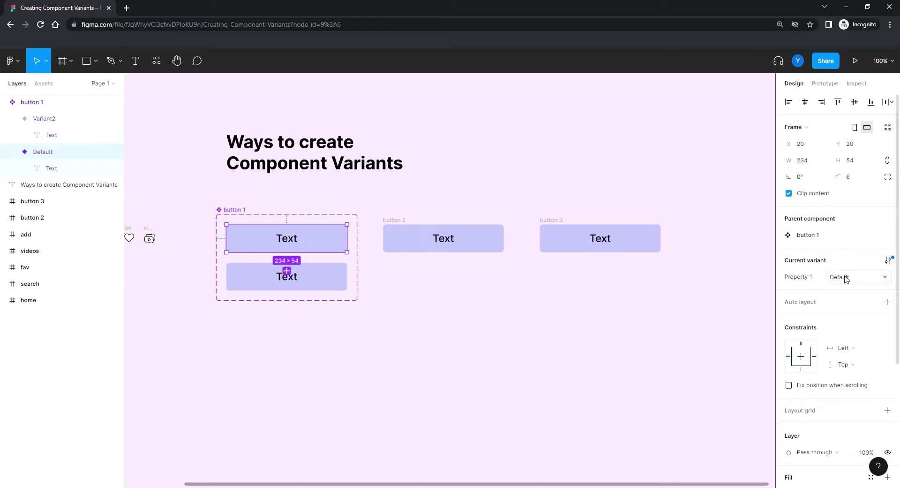
{"action": "left_click", "coordinate": [310, 279]}
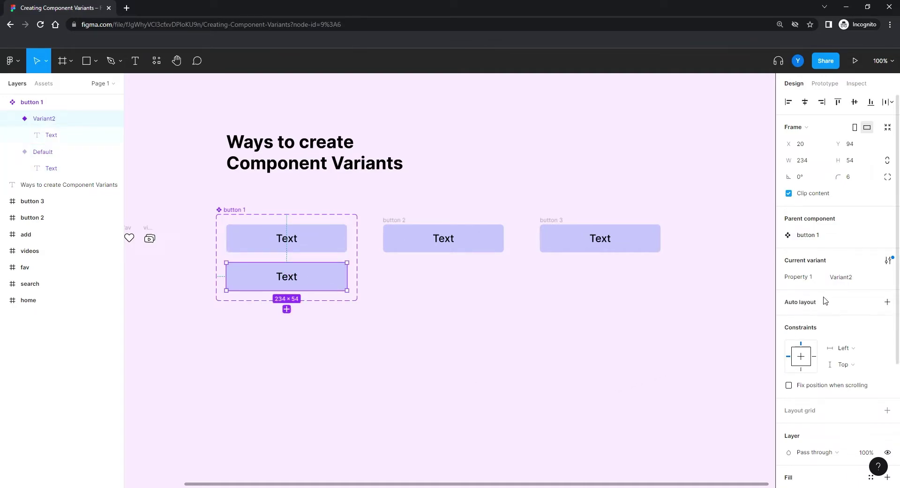
{"action": "left_click", "coordinate": [855, 281]}
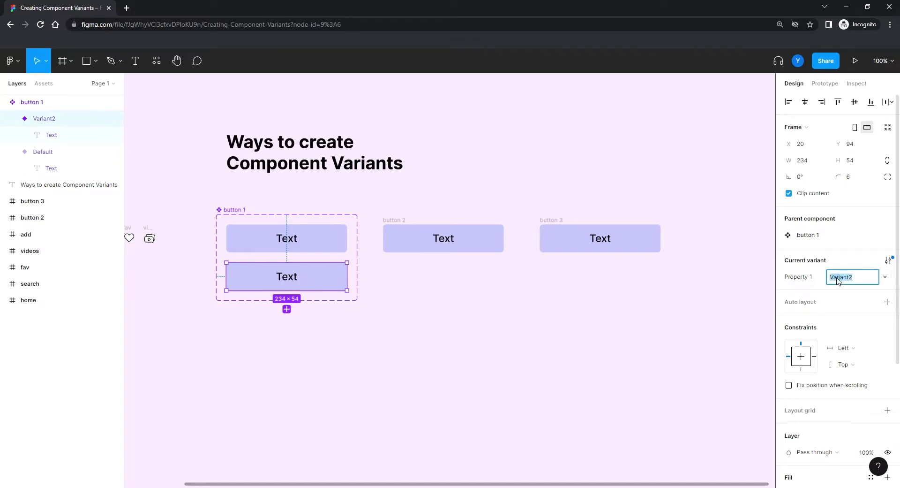
{"action": "type", "text": "hover"}
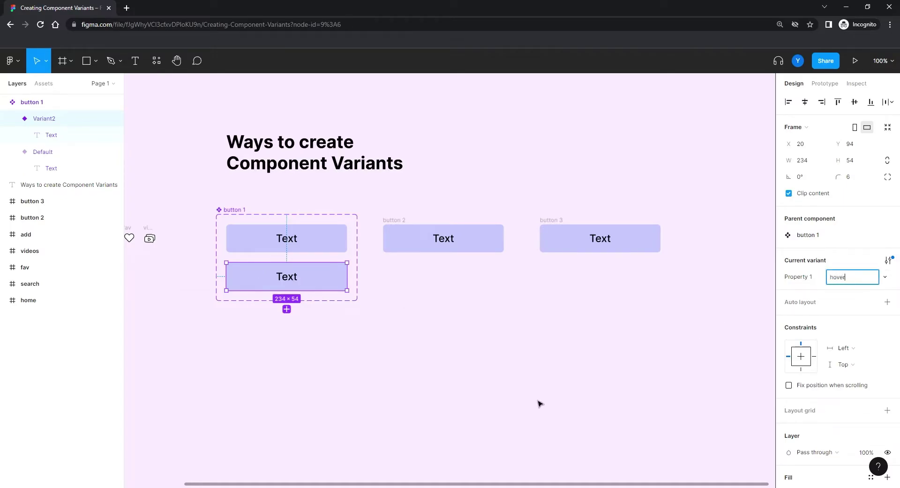
{"action": "key", "text": "Return"}
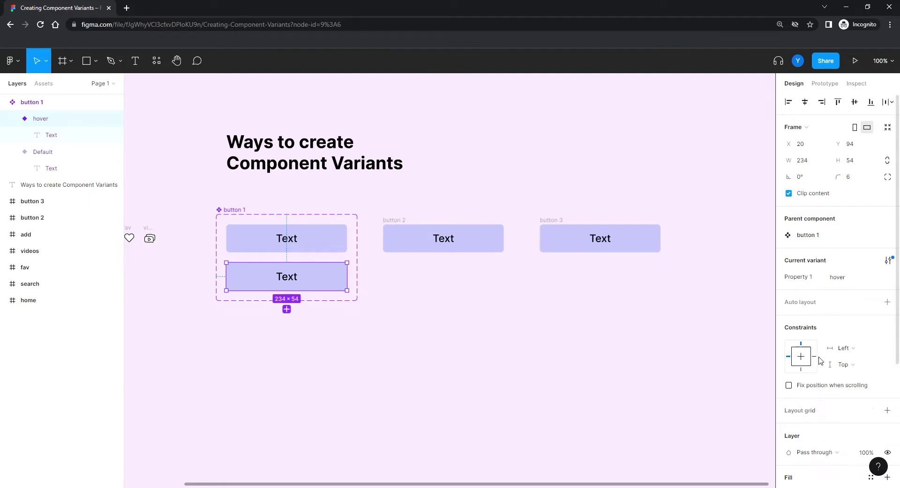
- Change the hover variant's fill to the darker purple ADB0FF
{"action": "scroll", "coordinate": [820, 366], "scroll_direction": "down", "scroll_amount": 4}
{"action": "left_click", "coordinate": [789, 315]}
{"action": "left_click_drag", "start_coordinate": [679, 230], "coordinate": [692, 230]}
{"action": "left_click", "coordinate": [350, 345]}
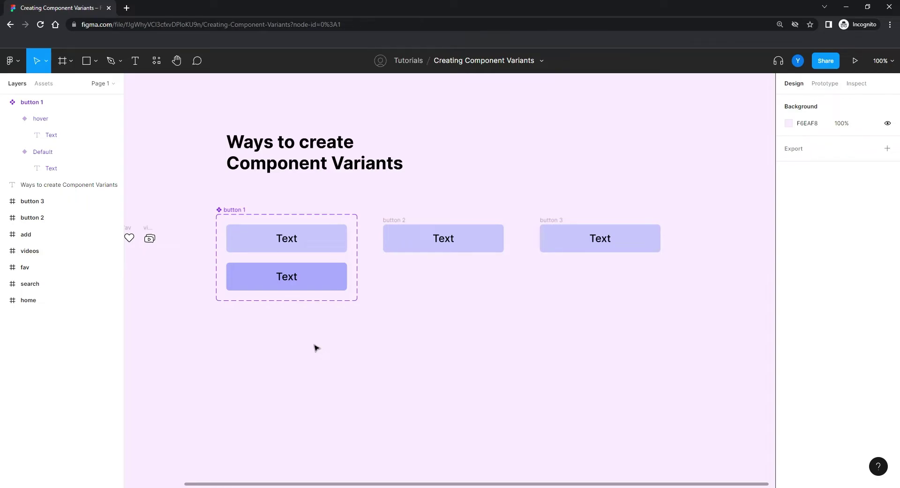
- Add a third variant to the button 1 component set below the hover variant
{"action": "left_click", "coordinate": [228, 212]}
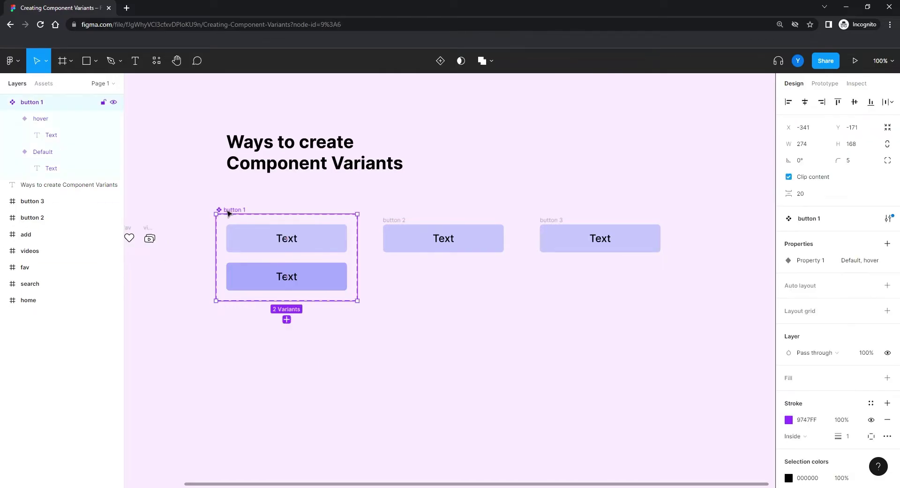
{"action": "left_click", "coordinate": [260, 283]}
{"action": "left_click", "coordinate": [224, 239]}
{"action": "left_click", "coordinate": [286, 318]}
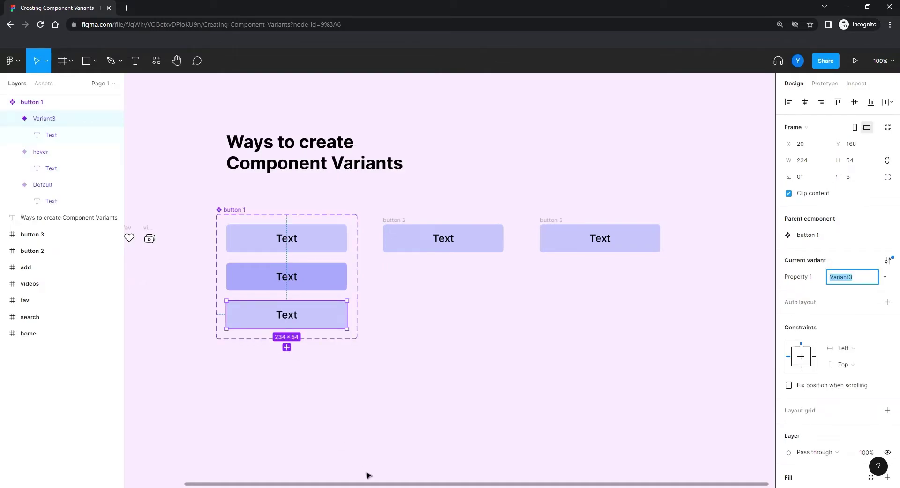
{"action": "left_click", "coordinate": [396, 343]}
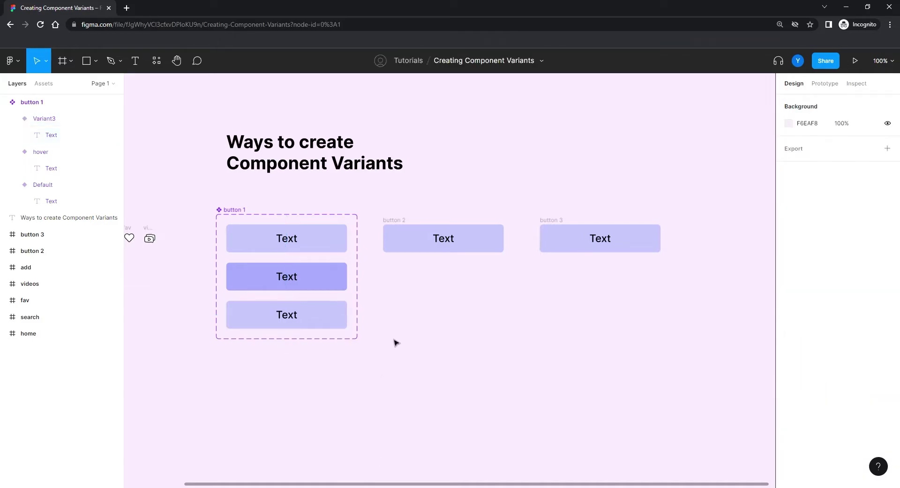
- Duplicate the hover variant inside the button 1 set as a fourth variant
{"action": "left_click", "coordinate": [298, 279]}
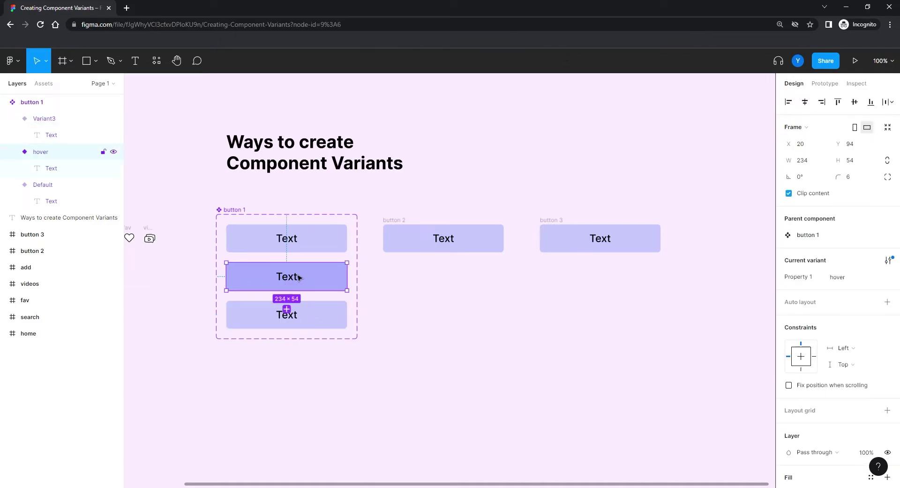
{"action": "left_click", "coordinate": [286, 308]}
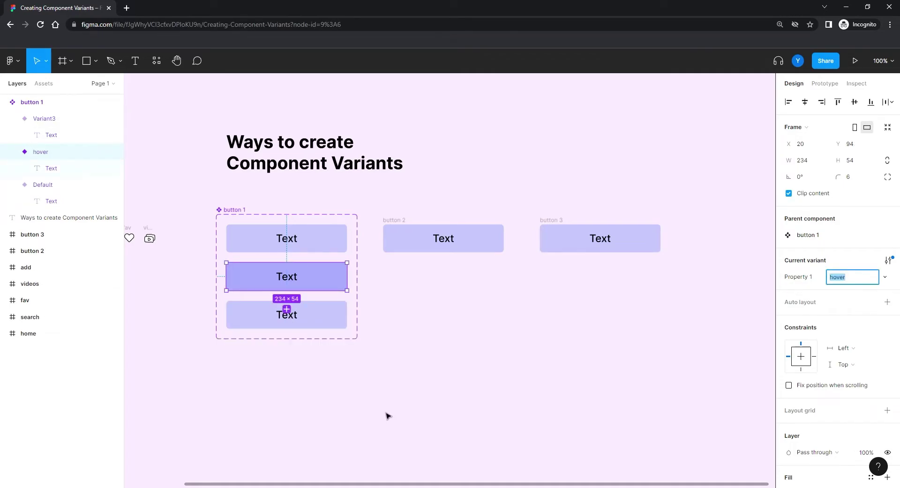
{"action": "key", "text": "ctrl+d"}
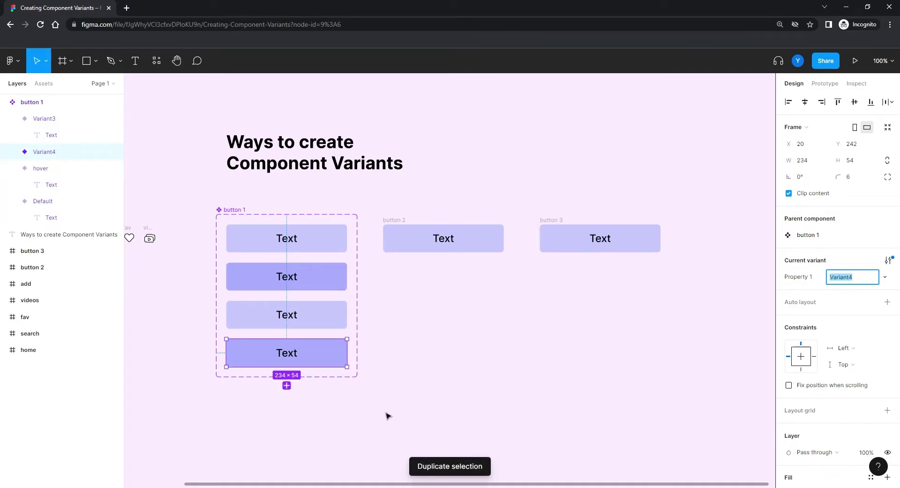
{"action": "left_click", "coordinate": [458, 360]}
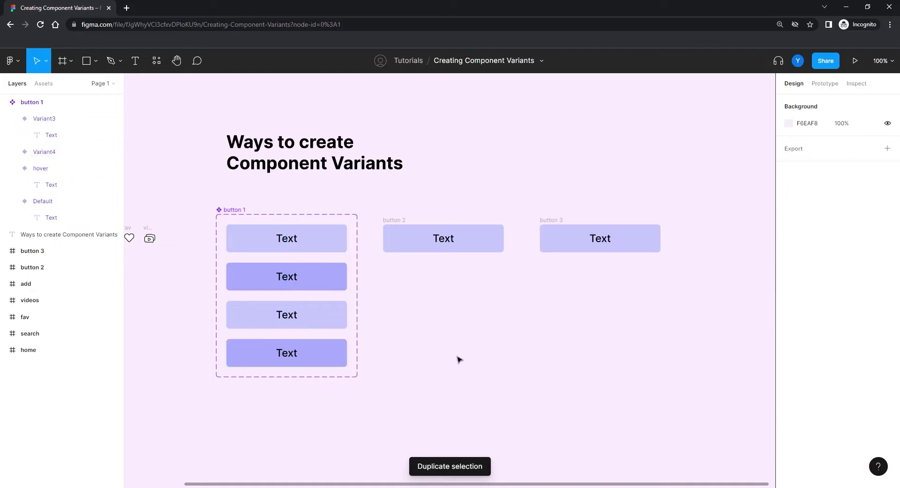
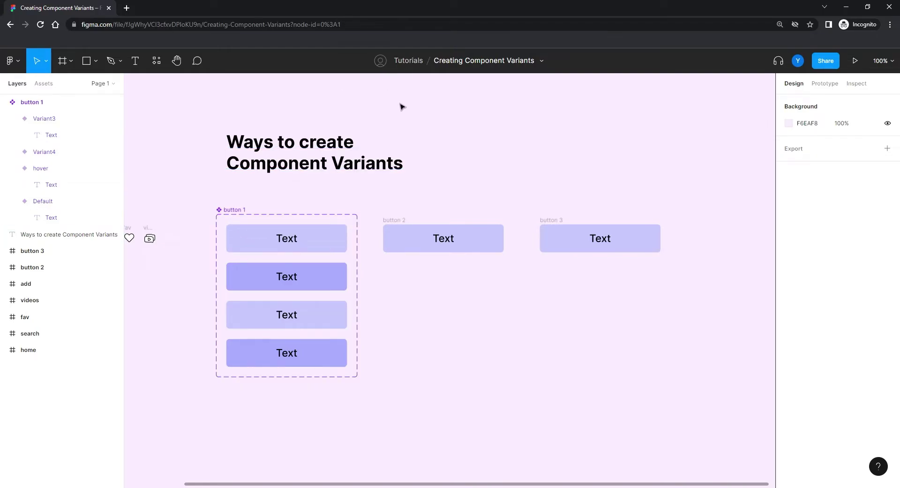
- Move the fourth variant out of the button 1 set onto the empty canvas below the icons
{"action": "left_click_drag", "start_coordinate": [496, 335], "coordinate": [582, 298]}
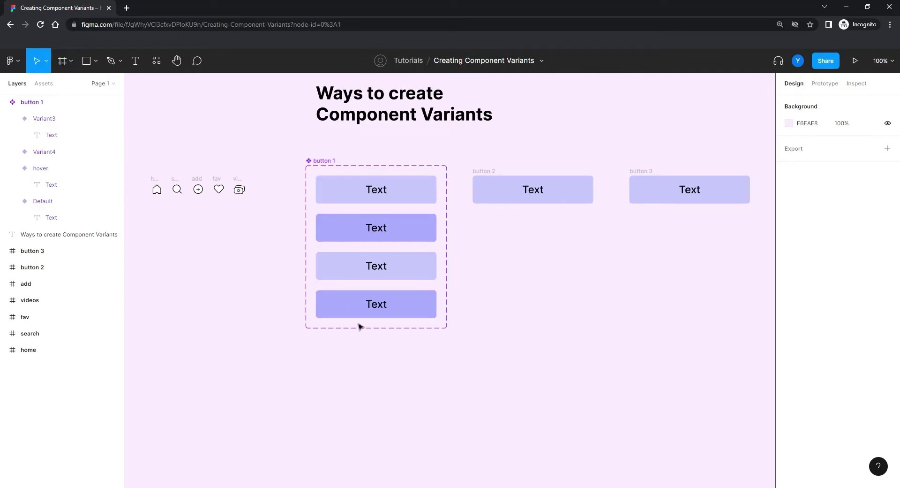
{"action": "left_click_drag", "start_coordinate": [420, 311], "coordinate": [252, 307]}
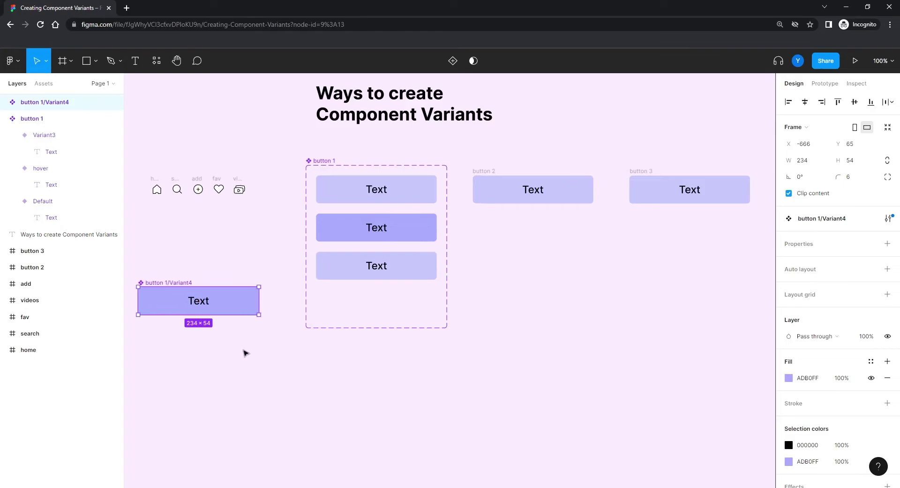
{"action": "scroll", "coordinate": [305, 361], "scroll_direction": "left", "scroll_amount": 3}
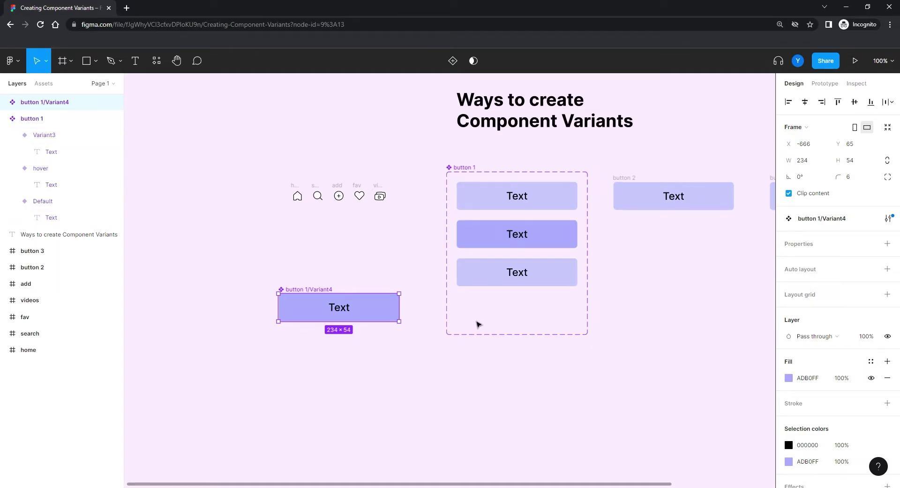
{"action": "scroll", "coordinate": [392, 388], "scroll_direction": "right", "scroll_amount": 5}
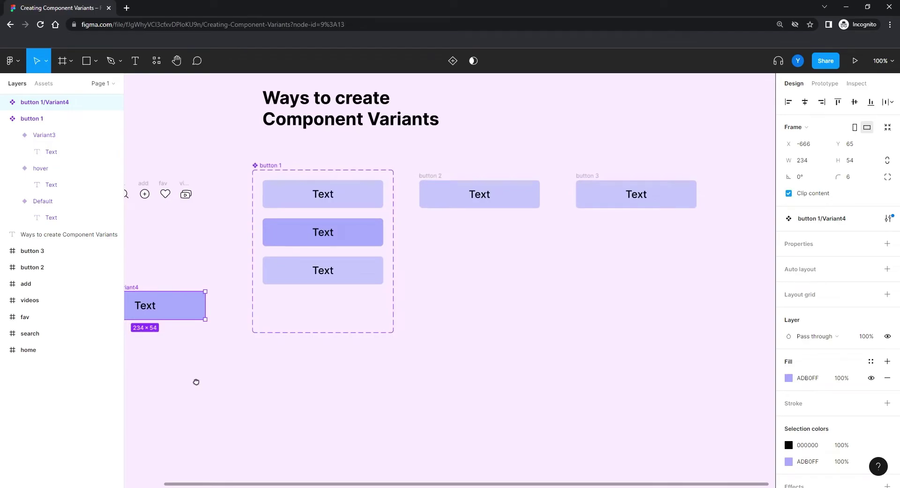
{"action": "scroll", "coordinate": [195, 380], "scroll_direction": "left", "scroll_amount": 3}
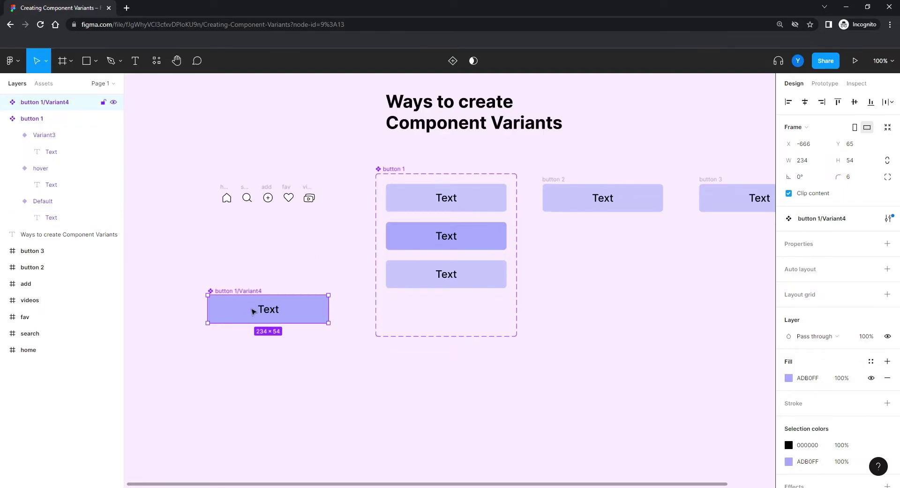
- Delete the detached fourth variant and place an instance of the third variant on the canvas below the icons
{"action": "key", "text": "Delete"}
{"action": "left_click_drag", "start_coordinate": [412, 280], "coordinate": [238, 329]}
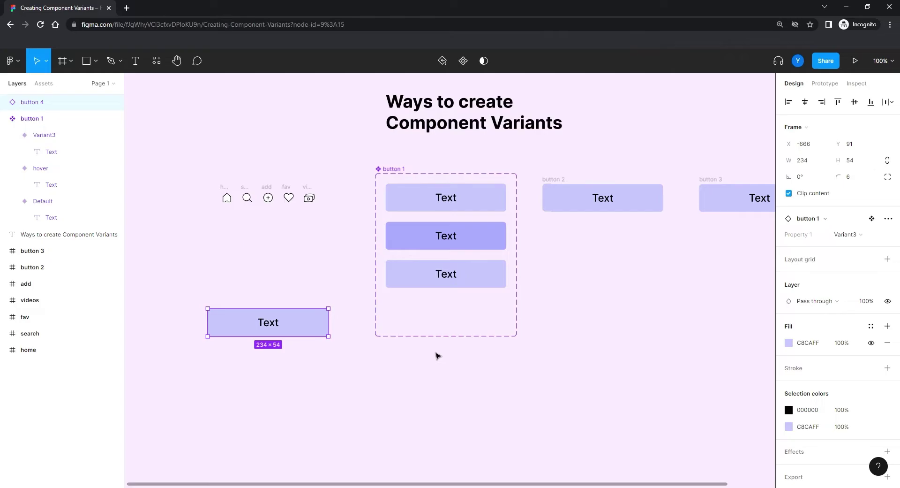
- Add a drop shadow effect with a blur of 13 to the third variant in the button 1 component set
{"action": "left_click", "coordinate": [477, 285]}
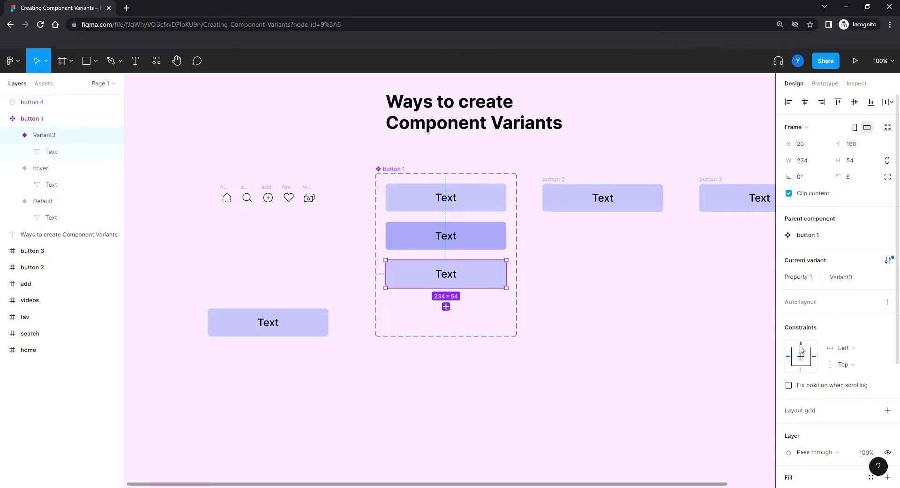
{"action": "scroll", "coordinate": [801, 349], "scroll_direction": "down", "scroll_amount": 3}
{"action": "scroll", "coordinate": [887, 420], "scroll_direction": "down", "scroll_amount": 1}
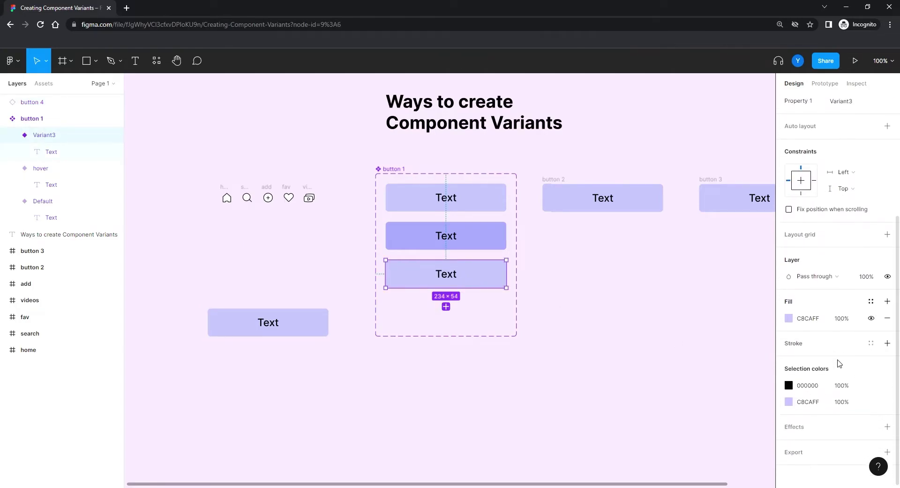
{"action": "left_click", "coordinate": [887, 423]}
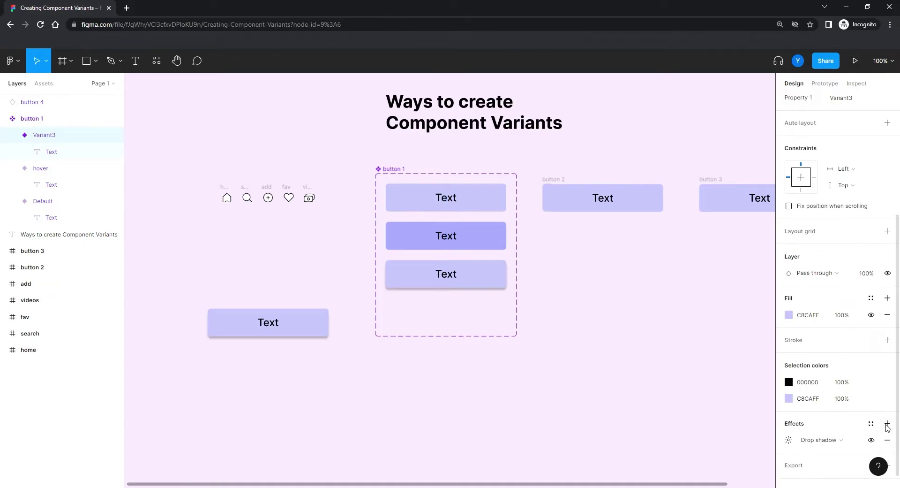
{"action": "left_click", "coordinate": [789, 439]}
{"action": "left_click_drag", "start_coordinate": [721, 413], "coordinate": [647, 273]}
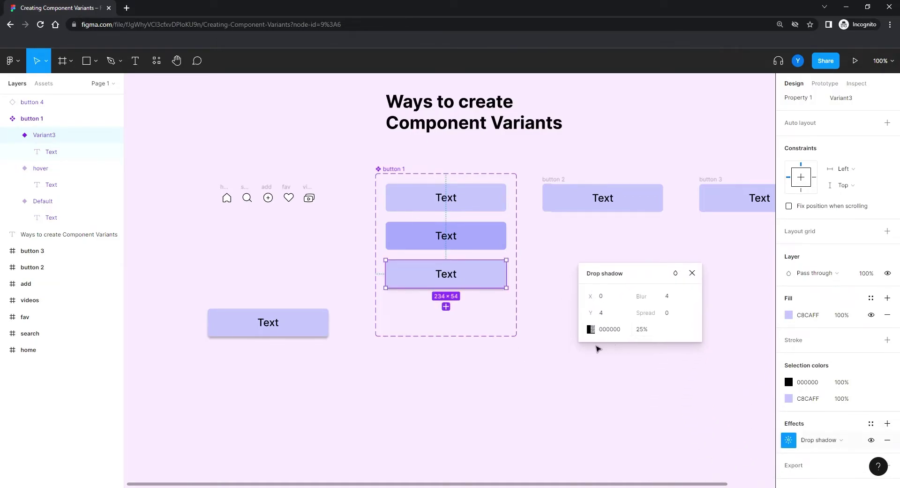
{"action": "left_click", "coordinate": [669, 297]}
{"action": "type", "text": "16"}
{"action": "key", "text": "Return"}
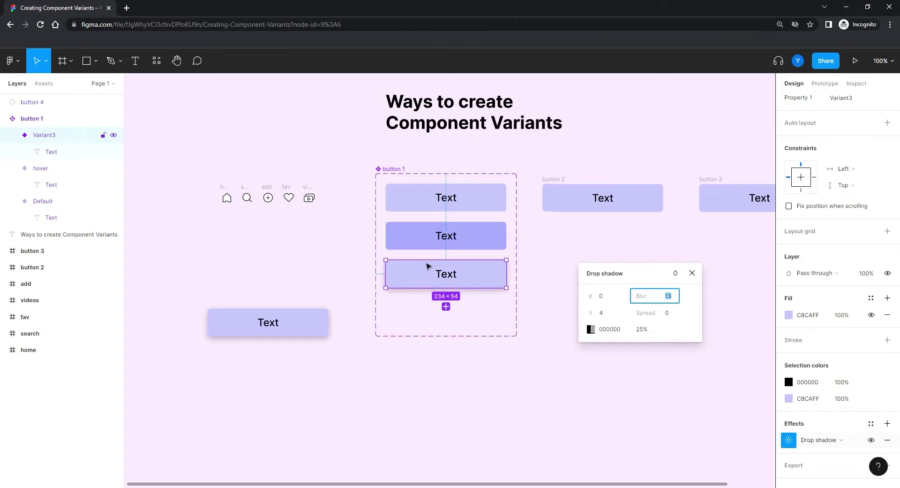
{"action": "left_click", "coordinate": [690, 275]}
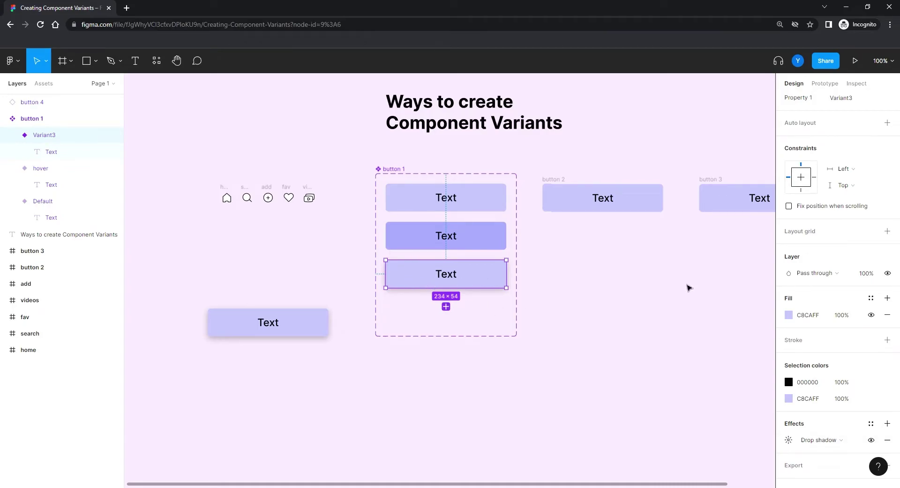
- Set the third variant's Property 1 value to shadow
{"action": "left_click", "coordinate": [356, 428]}
{"action": "left_click_drag", "start_coordinate": [384, 406], "coordinate": [443, 381]}
{"action": "left_click", "coordinate": [454, 250]}
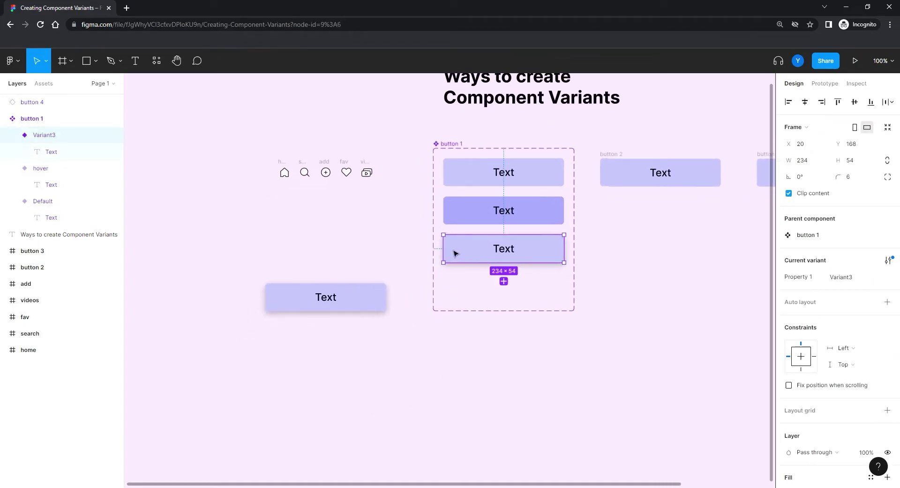
{"action": "left_click", "coordinate": [838, 282]}
{"action": "type", "text": "shadow"}
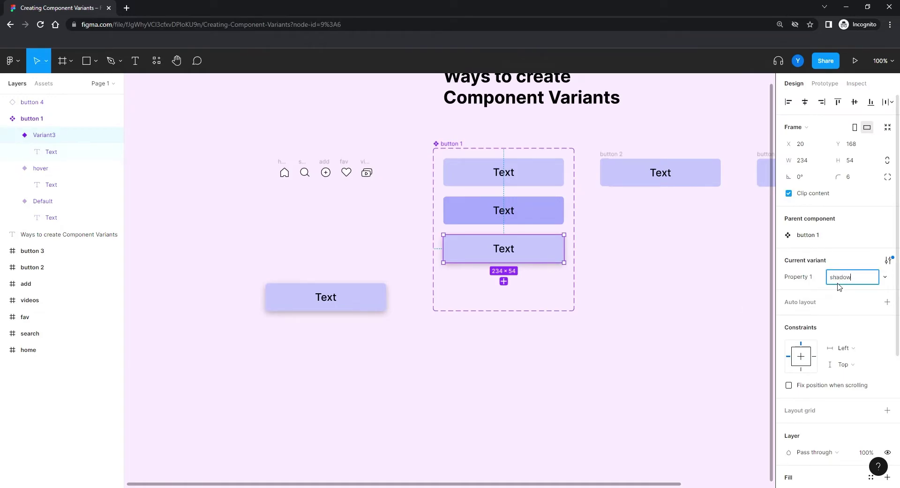
{"action": "key", "text": "Return"}
{"action": "left_click", "coordinate": [281, 380]}
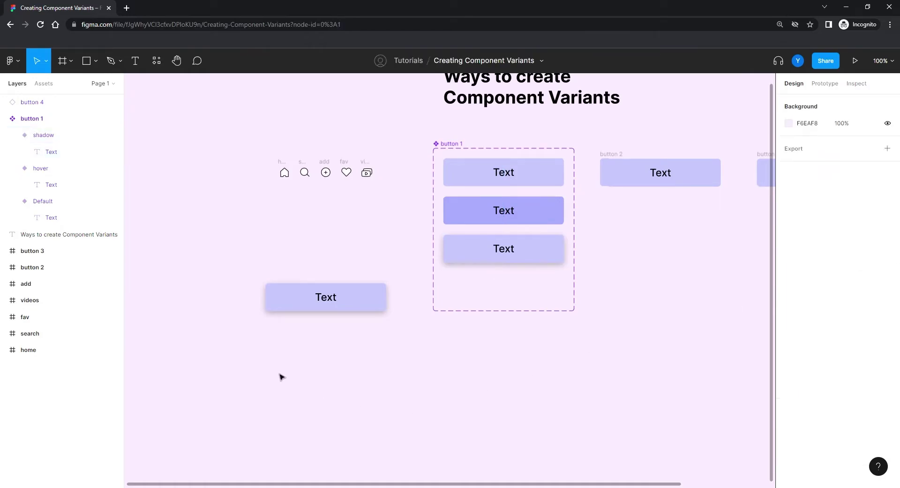
- Switch the button instance below the icons to the Default variant, on to hover, and back to shadow
{"action": "left_click", "coordinate": [338, 298]}
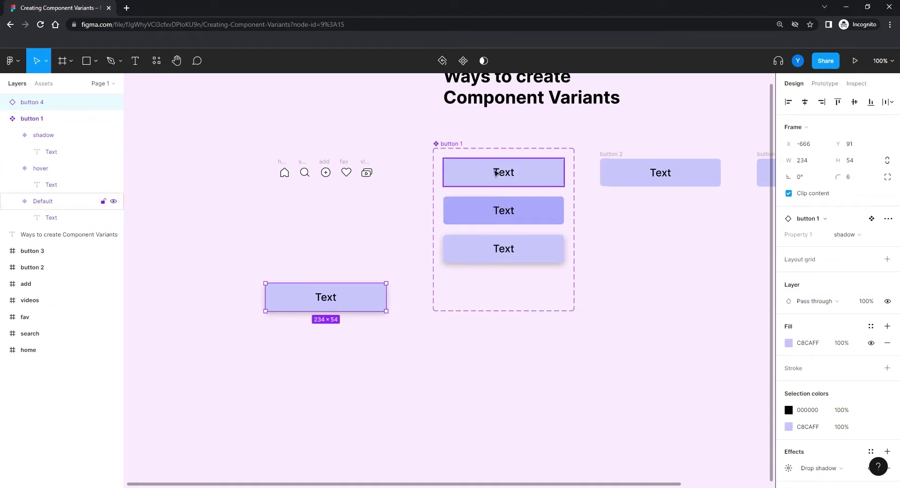
{"action": "left_click", "coordinate": [846, 234]}
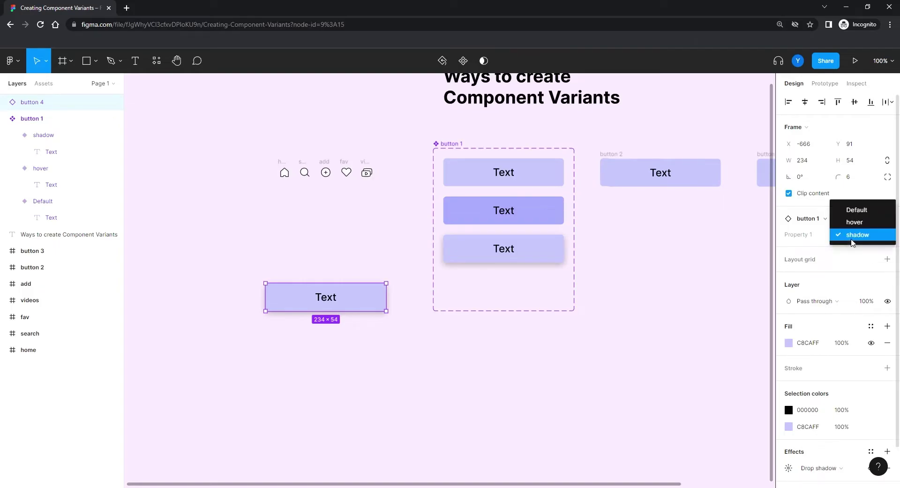
{"action": "left_click", "coordinate": [856, 209]}
{"action": "left_click", "coordinate": [846, 234]}
{"action": "left_click", "coordinate": [848, 246]}
{"action": "left_click", "coordinate": [843, 234]}
{"action": "left_click", "coordinate": [847, 246]}
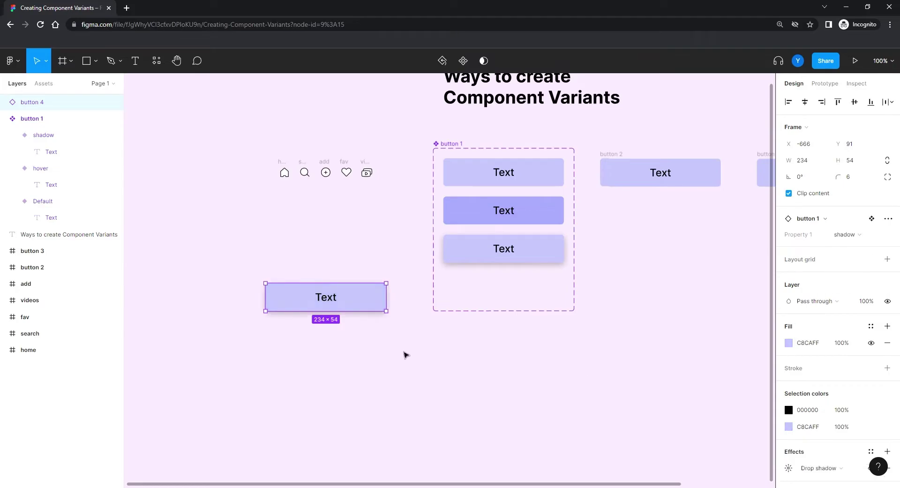
{"action": "left_click", "coordinate": [465, 426]}
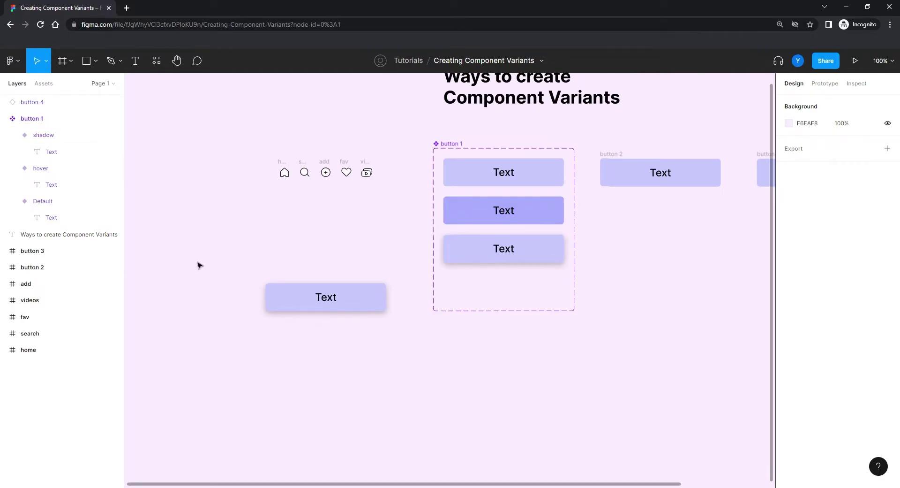
- Draw a 30 × 30 circle inside the Default variant of button 1 and place it before the text at X 17, Y 11
{"action": "key", "text": "o"}
{"action": "left_click_drag", "start_coordinate": [474, 166], "coordinate": [463, 184]}
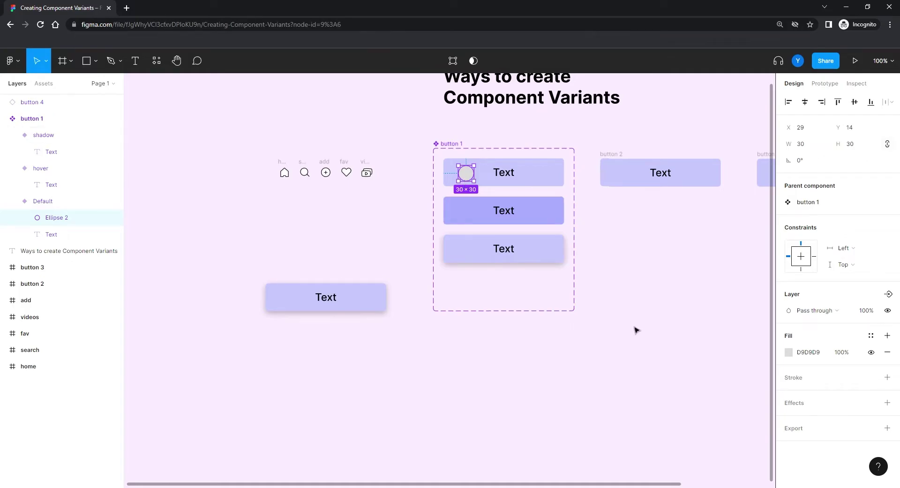
{"action": "key", "text": "Left"}
{"action": "key", "text": "Up"}
{"action": "key", "text": "Up"}
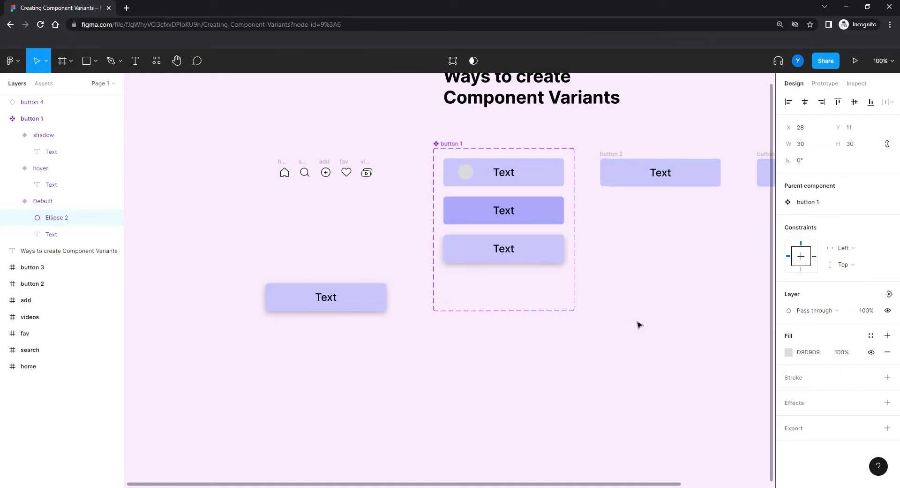
{"action": "key", "text": "Right"}
- Change the fill of the circle in the Default variant to dark grey 484848
{"action": "left_click", "coordinate": [788, 352]}
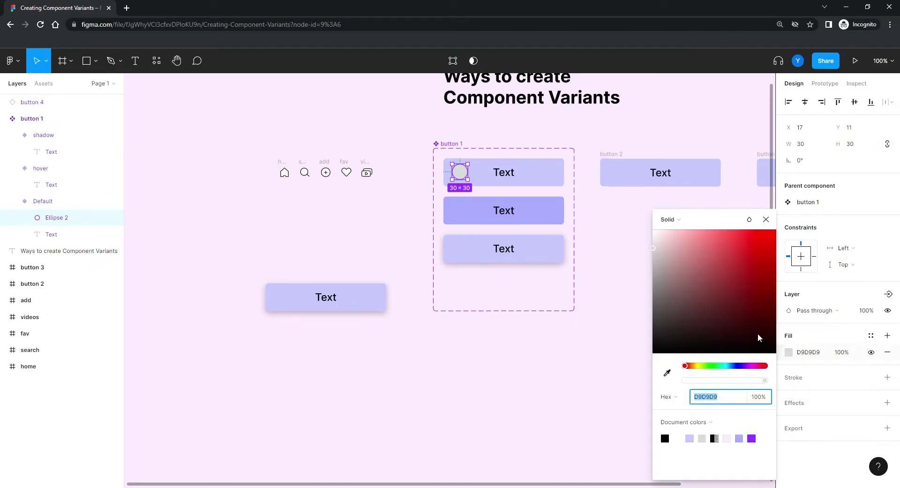
{"action": "left_click_drag", "start_coordinate": [665, 318], "coordinate": [625, 324]}
{"action": "left_click", "coordinate": [364, 350]}
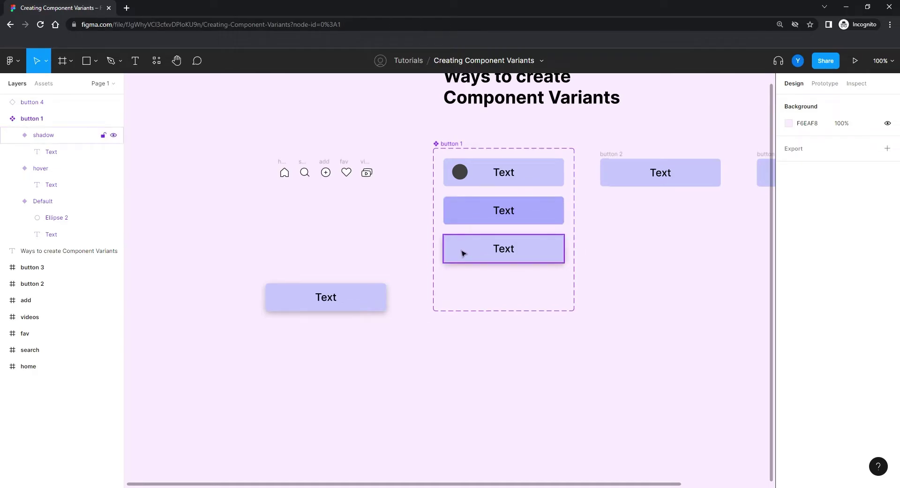
- Switch the button instance below the icons to the Default variant
{"action": "left_click", "coordinate": [311, 297]}
{"action": "left_click", "coordinate": [846, 234]}
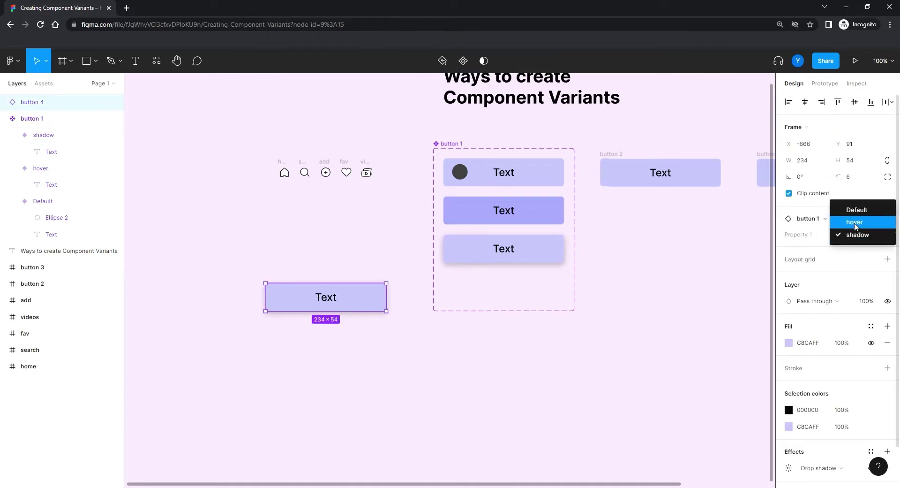
{"action": "left_click", "coordinate": [861, 210]}
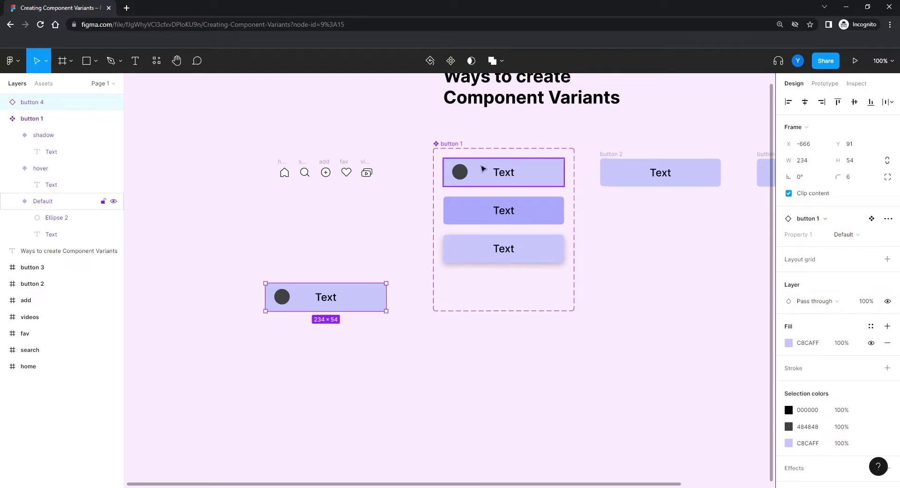
{"action": "left_click", "coordinate": [330, 237]}
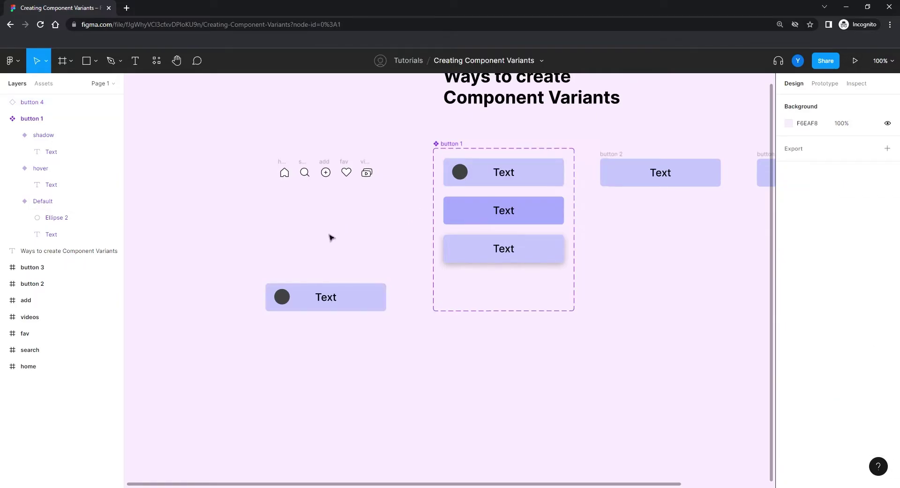
- Duplicate the button 2 frame directly below the original
{"action": "scroll", "coordinate": [353, 246], "scroll_direction": "right", "scroll_amount": 1}
{"action": "left_click_drag", "start_coordinate": [354, 245], "coordinate": [150, 282]}
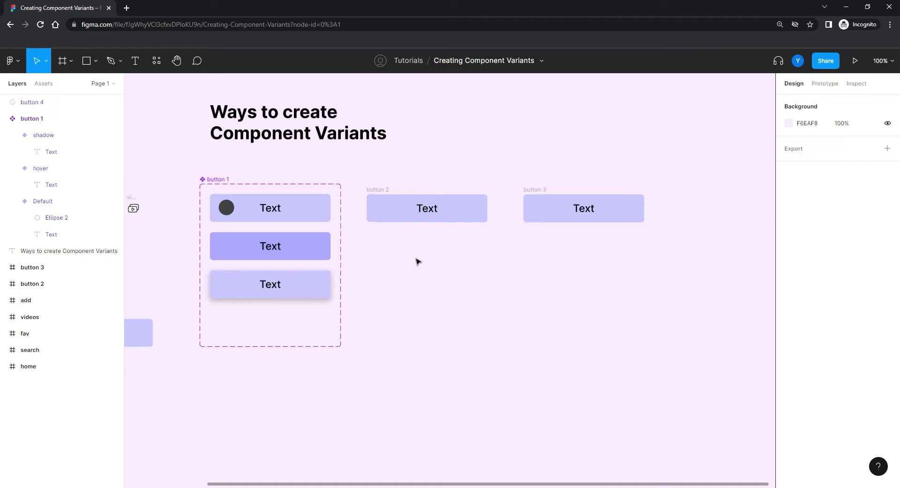
{"action": "left_click", "coordinate": [380, 190]}
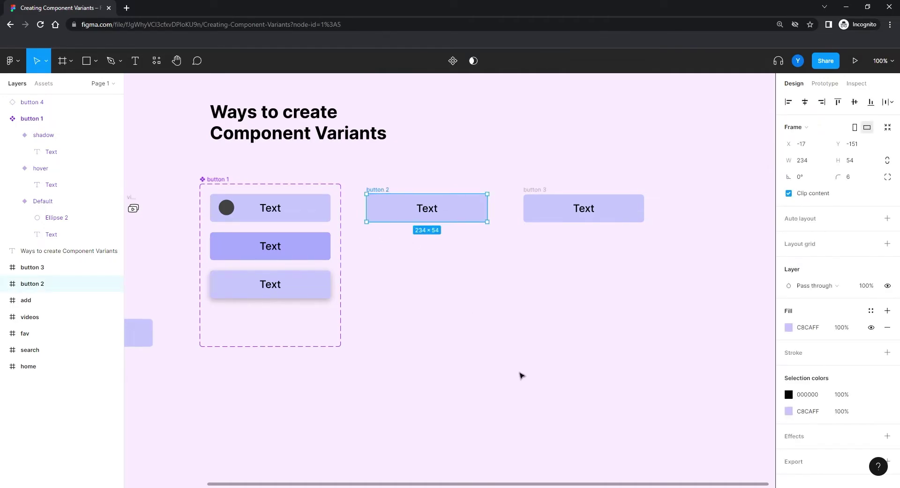
{"action": "left_click_drag", "start_coordinate": [382, 191], "coordinate": [382, 229]}
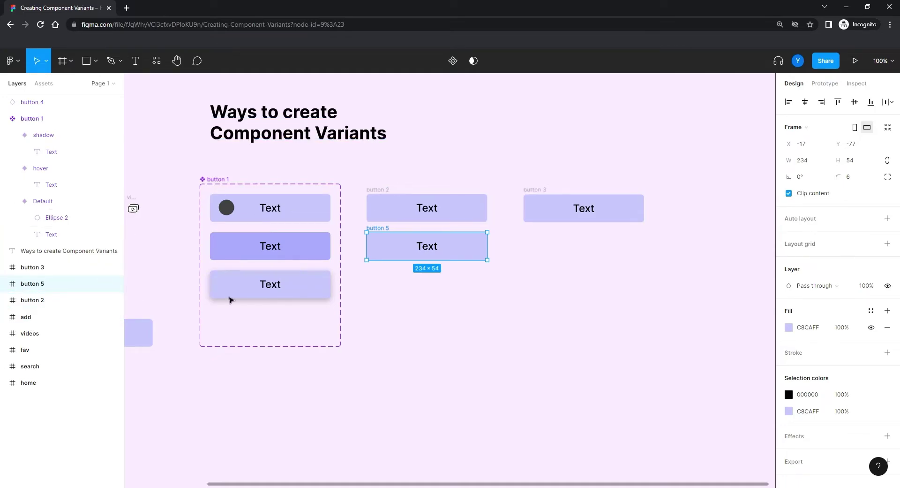
- Rename the original button 2 frame as "button 2 / default"
{"action": "left_click", "coordinate": [375, 194]}
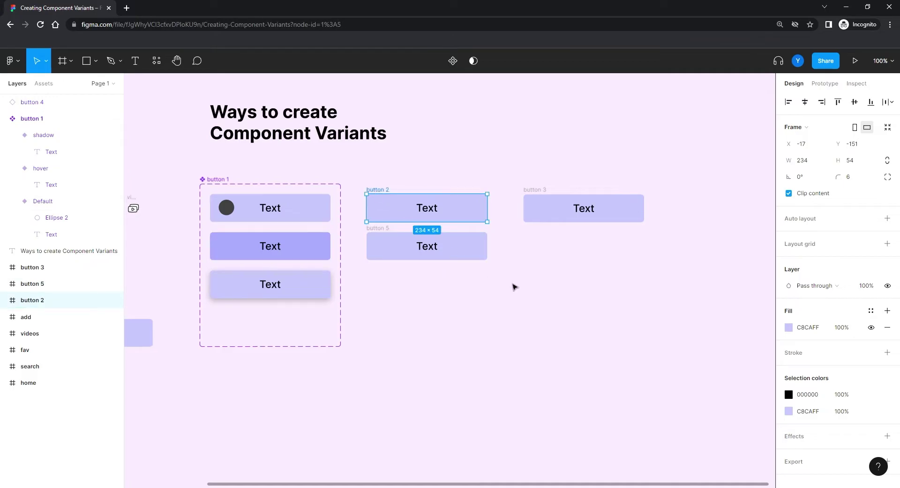
{"action": "double_click", "coordinate": [29, 302]}
{"action": "left_click", "coordinate": [52, 302]}
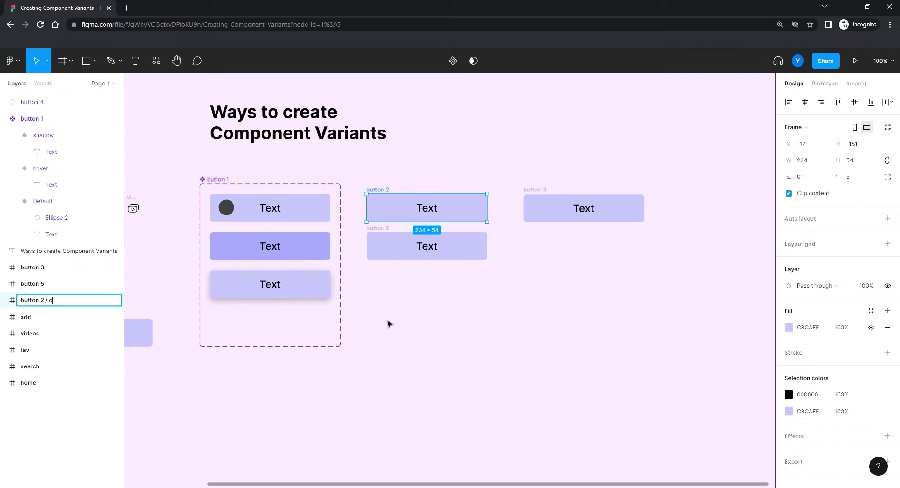
{"action": "key", "text": "Return"}
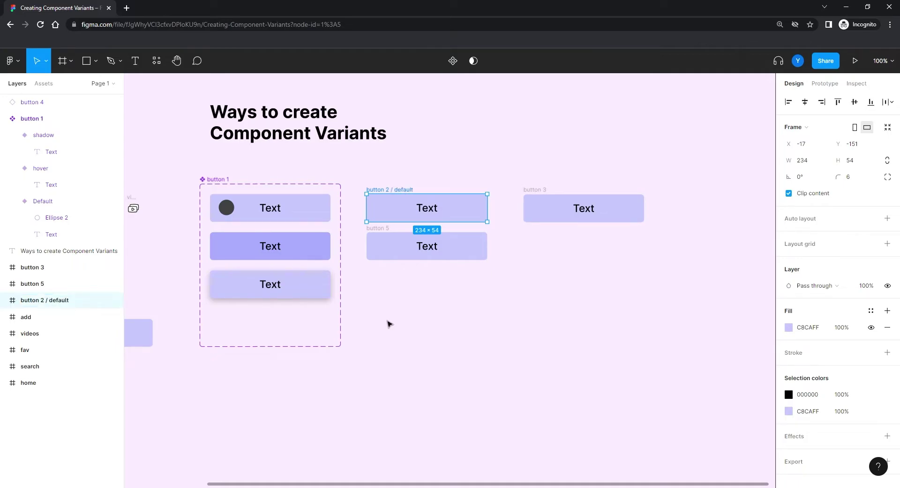
- Rename the duplicated frame as "button 2 / hover", reusing the name copied from the frame above it
{"action": "double_click", "coordinate": [391, 188]}
{"action": "key", "text": "ctrl+c"}
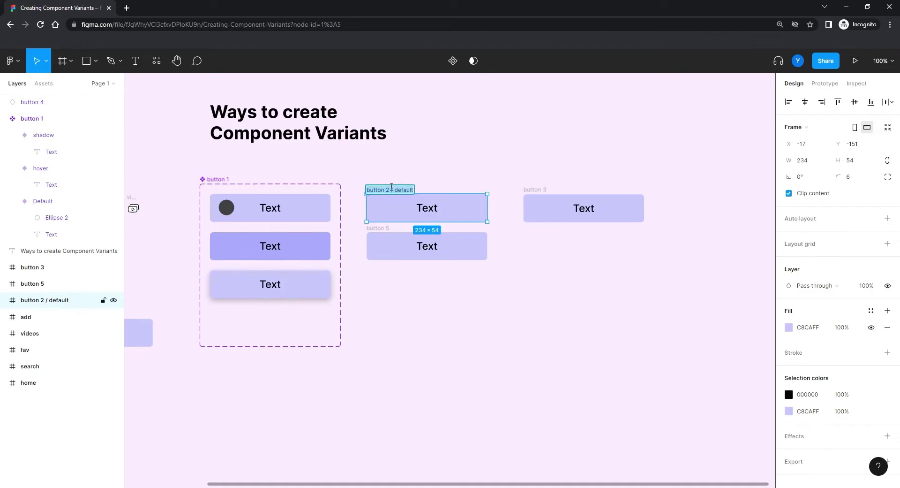
{"action": "double_click", "coordinate": [378, 228]}
{"action": "key", "text": "ctrl+v"}
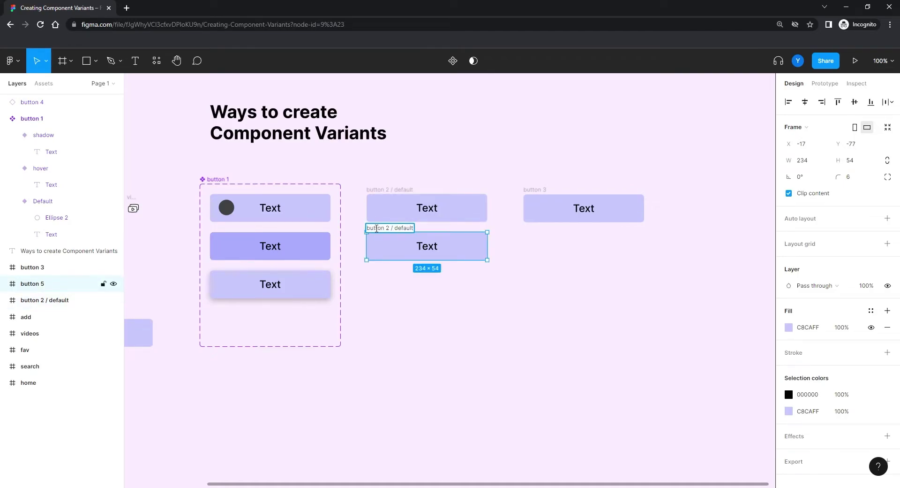
{"action": "double_click", "coordinate": [406, 229]}
{"action": "type", "text": "hover"}
{"action": "key", "text": "Return"}
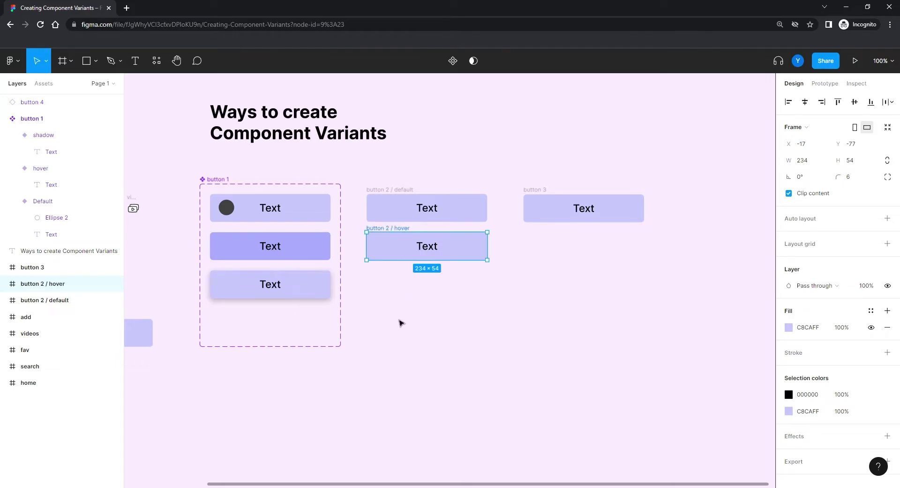
- Fill the button 2 / hover frame with the darker purple sampled from the hover variant of button 1
{"action": "left_click", "coordinate": [442, 333]}
{"action": "scroll", "coordinate": [448, 333], "scroll_direction": "up", "scroll_amount": 5, "text": "ctrl"}
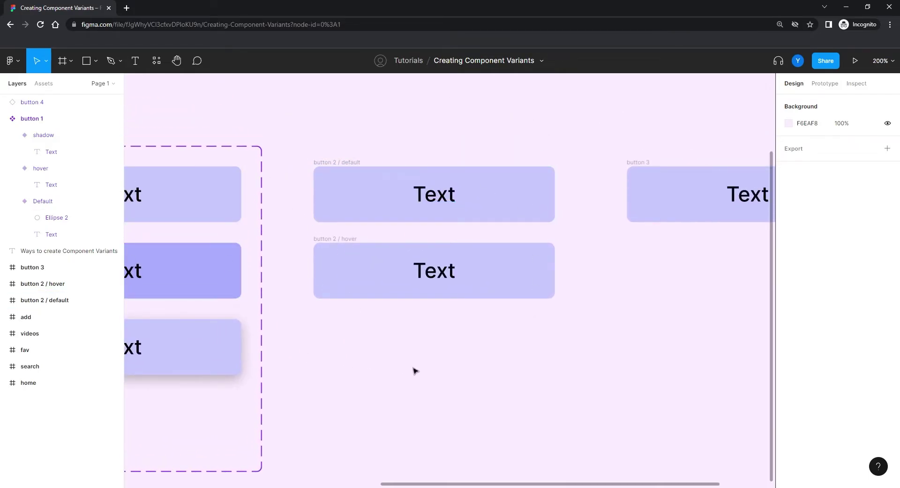
{"action": "key", "text": "shift+0"}
{"action": "left_click_drag", "start_coordinate": [418, 334], "coordinate": [359, 296]}
{"action": "left_click_drag", "start_coordinate": [455, 142], "coordinate": [319, 313]}
{"action": "left_click", "coordinate": [328, 215]}
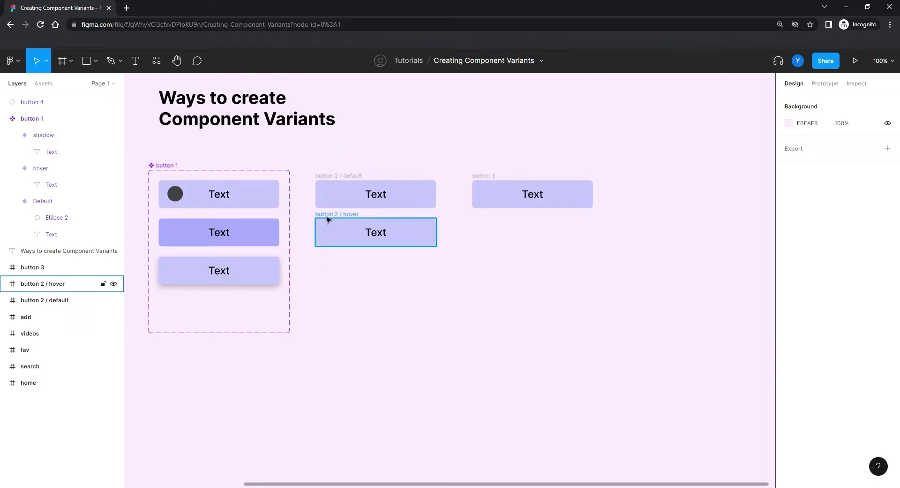
{"action": "key", "text": "i"}
{"action": "left_click", "coordinate": [259, 232]}
{"action": "left_click", "coordinate": [444, 281]}
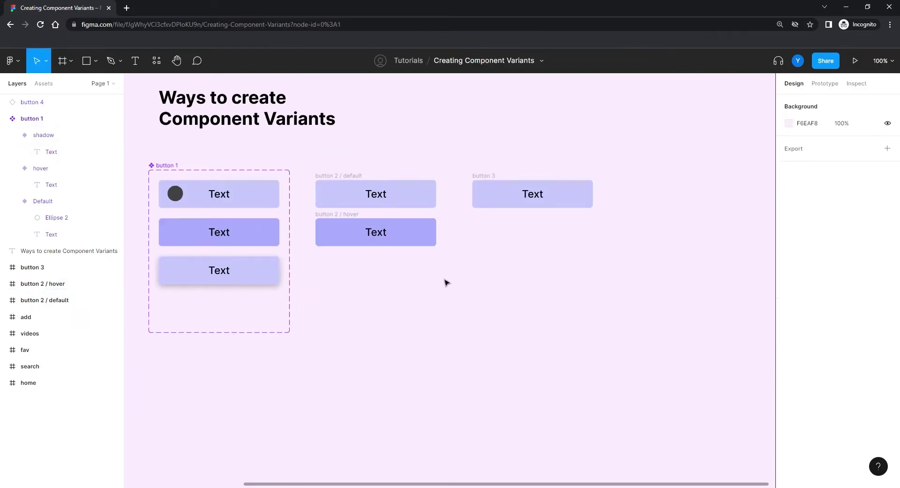
- Try to make a single component from the button 2 / default and button 2 / hover frames, and undo it
{"action": "left_click_drag", "start_coordinate": [448, 153], "coordinate": [305, 313]}
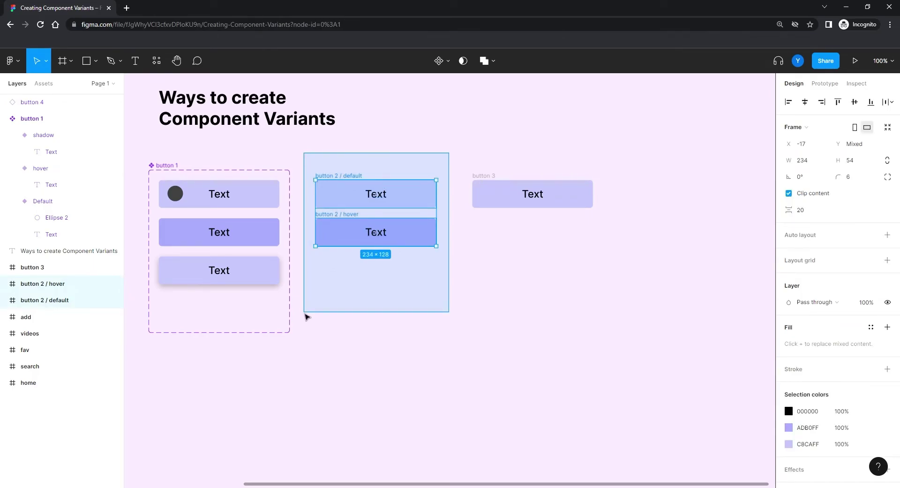
{"action": "left_click_drag", "start_coordinate": [305, 315], "coordinate": [305, 315]}
{"action": "left_click", "coordinate": [366, 293]}
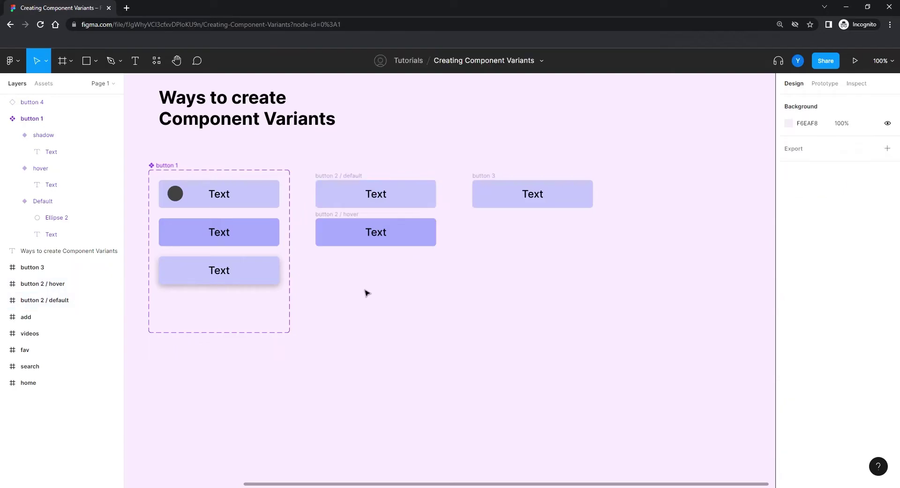
{"action": "left_click", "coordinate": [342, 177]}
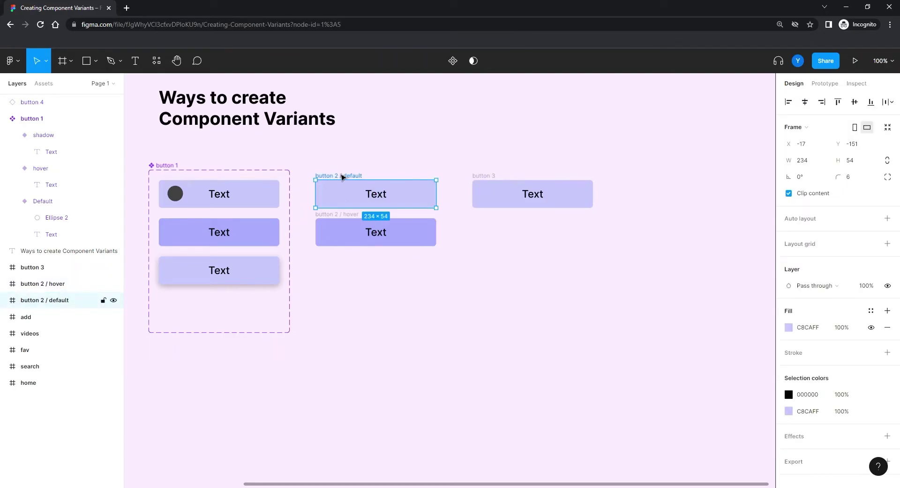
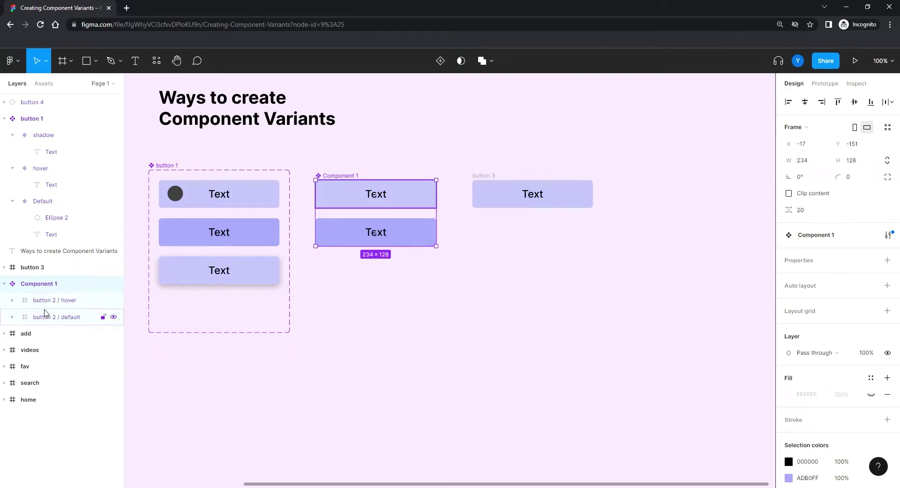
{"action": "left_click", "coordinate": [401, 323]}
{"action": "key", "text": "ctrl+z"}
{"action": "key", "text": "ctrl+z"}
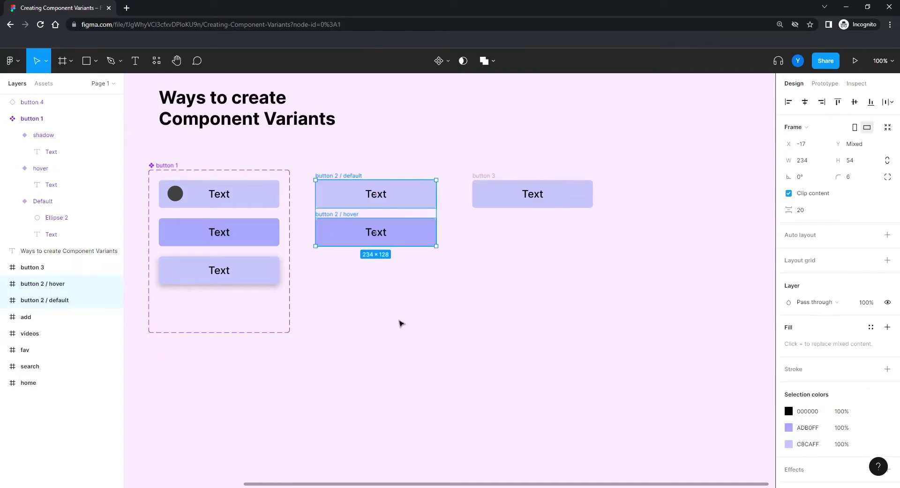
- Create a component set from the two selected button 2 frames, and check the names of its variant layers
{"action": "left_click", "coordinate": [448, 65]}
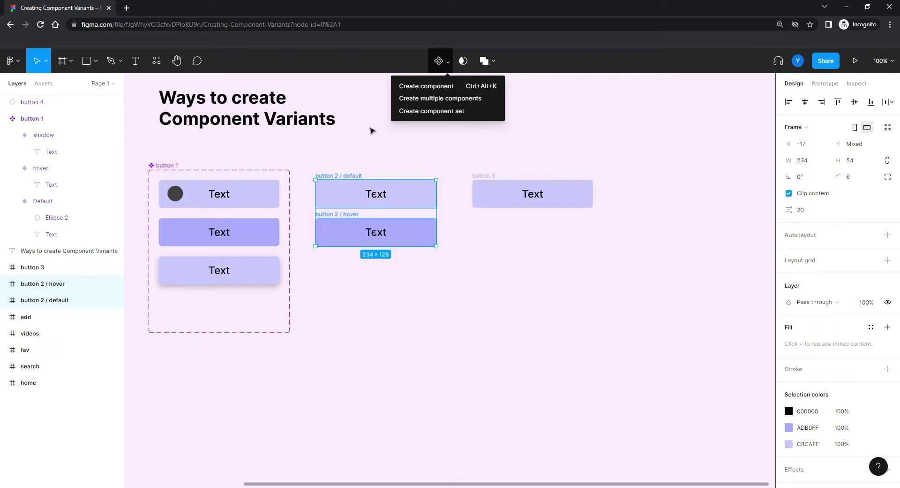
{"action": "left_click", "coordinate": [427, 116]}
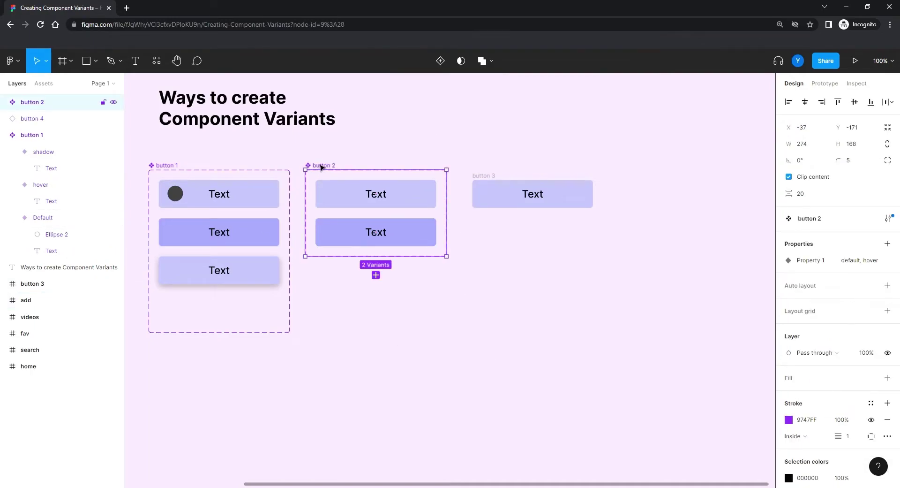
{"action": "left_click", "coordinate": [4, 102]}
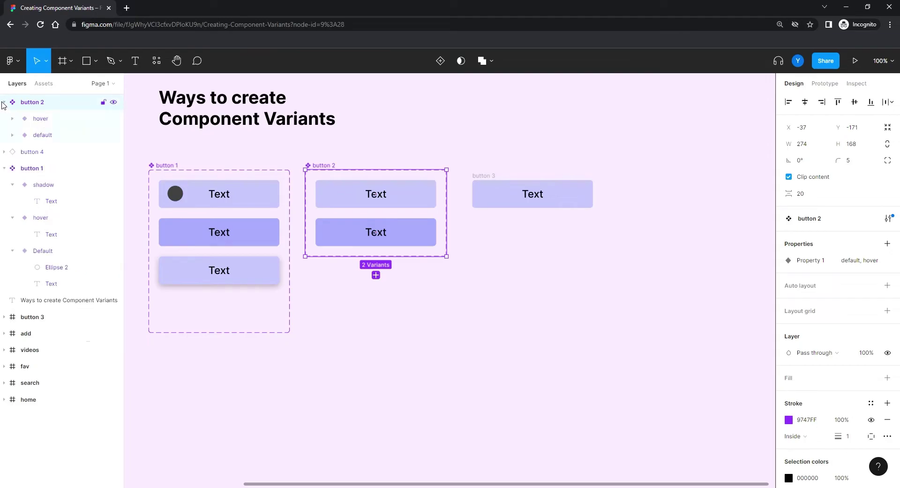
{"action": "double_click", "coordinate": [45, 136]}
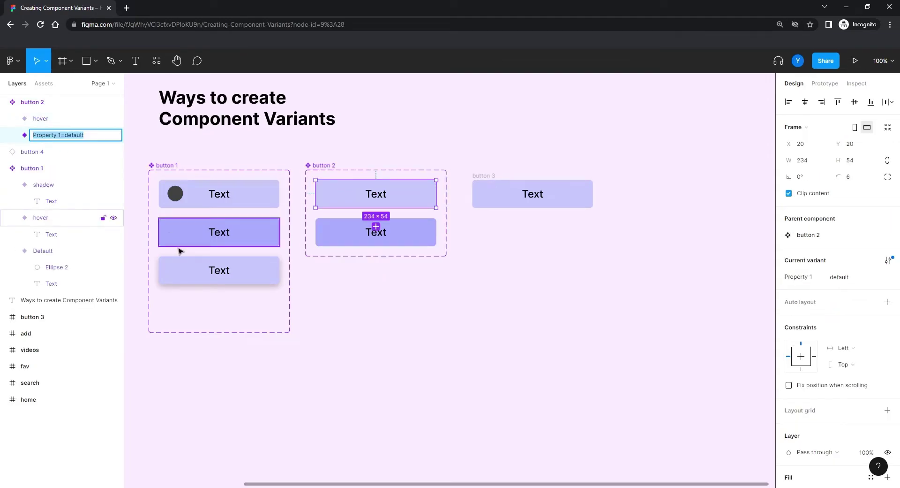
{"action": "left_click", "coordinate": [50, 118]}
{"action": "left_click", "coordinate": [415, 336]}
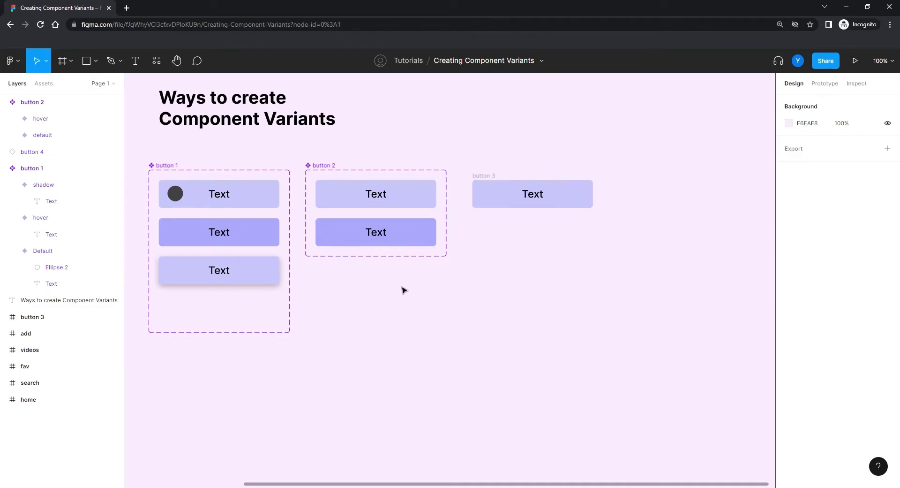
- Rename the button 3 frame as "default"
{"action": "left_click", "coordinate": [488, 177]}
{"action": "left_click", "coordinate": [488, 177]}
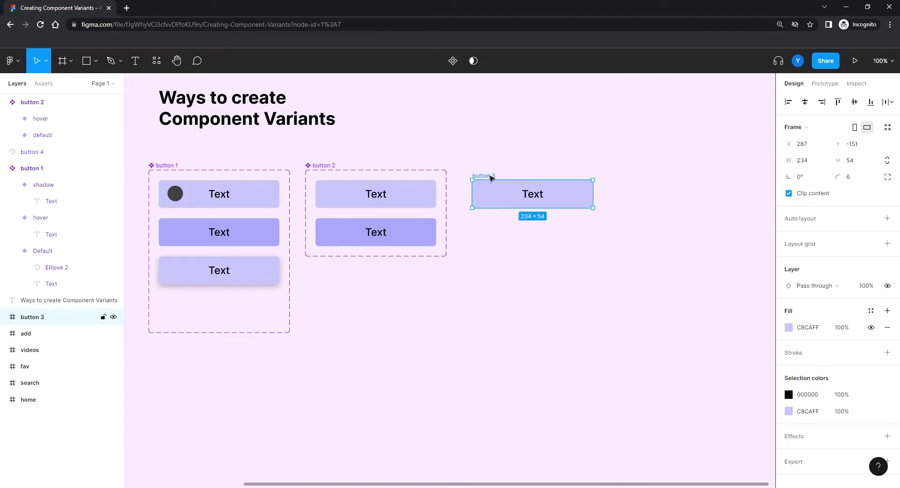
{"action": "double_click", "coordinate": [490, 177]}
{"action": "type", "text": "default"}
{"action": "key", "text": "Return"}
- Duplicate the default frame directly below the original and rename the copy as "hover"
{"action": "left_click_drag", "start_coordinate": [487, 177], "coordinate": [485, 226]}
{"action": "double_click", "coordinate": [483, 223]}
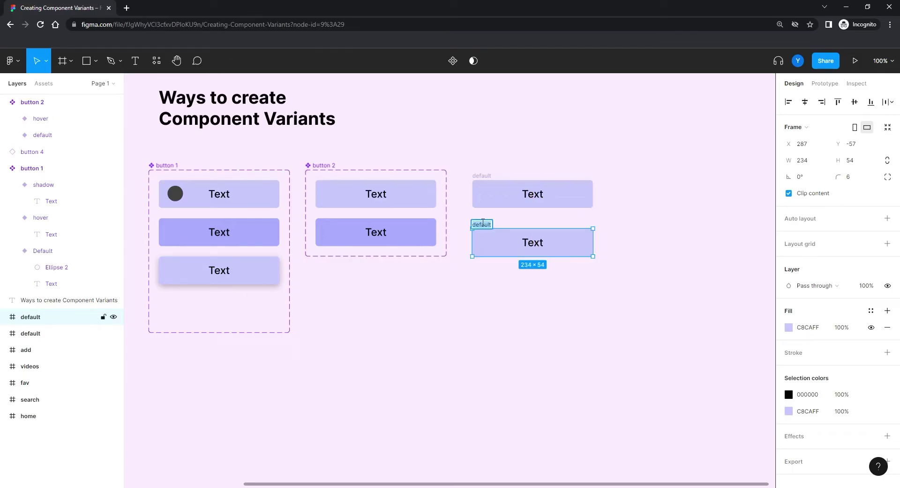
{"action": "type", "text": "hover"}
{"action": "key", "text": "Return"}
{"action": "left_click", "coordinate": [479, 303]}
- Fill the hover frame with the darker purple ADB0FF from button 2's hover variant, and duplicate the frame directly below with a gap of 40
{"action": "left_click", "coordinate": [482, 228]}
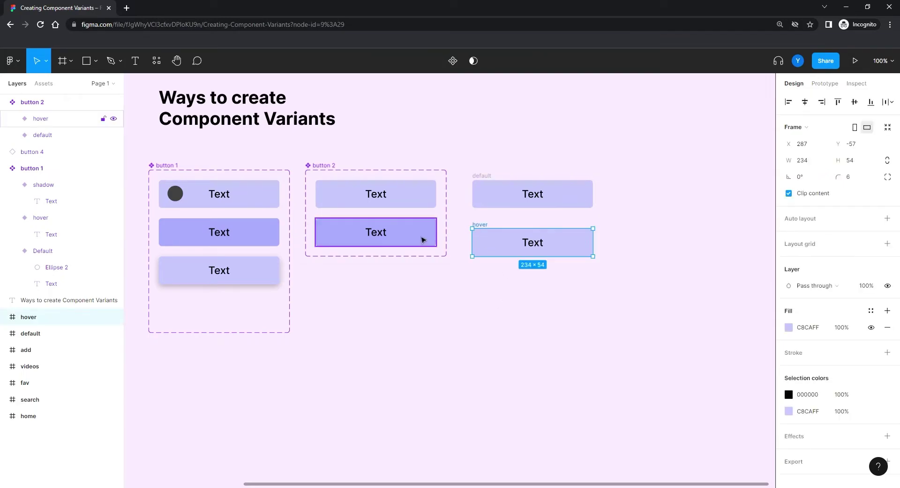
{"action": "left_click", "coordinate": [443, 333]}
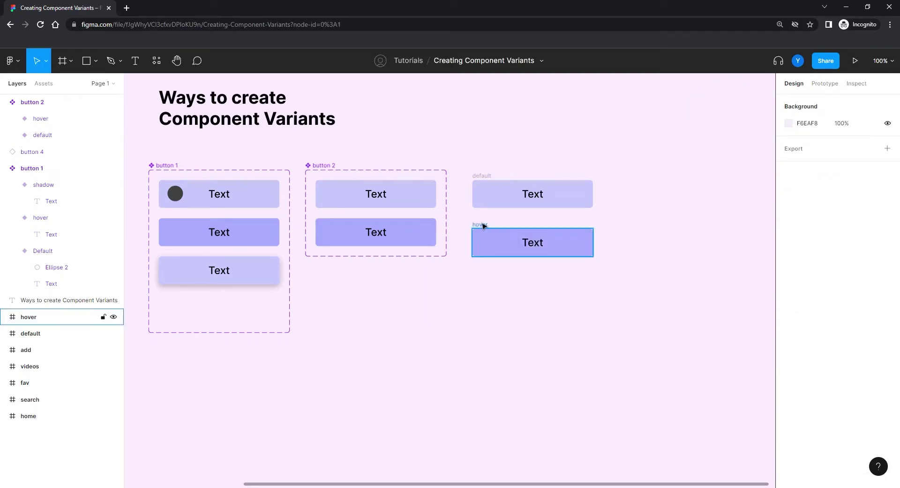
{"action": "left_click_drag", "start_coordinate": [481, 226], "coordinate": [483, 273]}
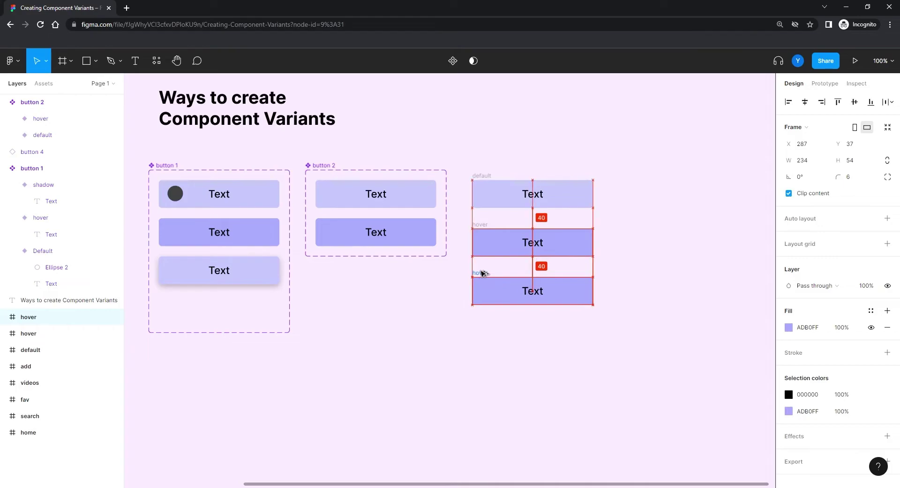
- Copy the properties of button 1's shadow variant and paste them onto the lowest frame in the button 3 column
{"action": "left_click", "coordinate": [264, 281]}
{"action": "right_click", "coordinate": [257, 269]}
{"action": "mouse_move", "coordinate": [258, 268]}
{"action": "mouse_move", "coordinate": [357, 270]}
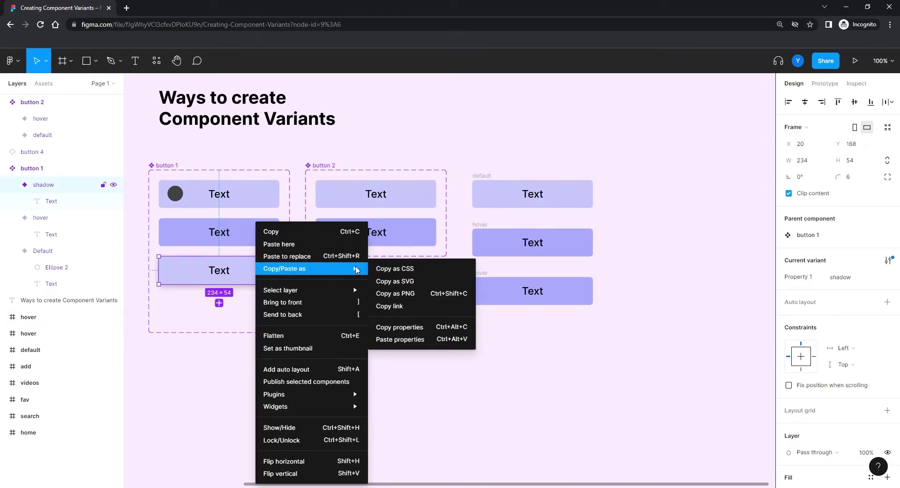
{"action": "left_click", "coordinate": [404, 329]}
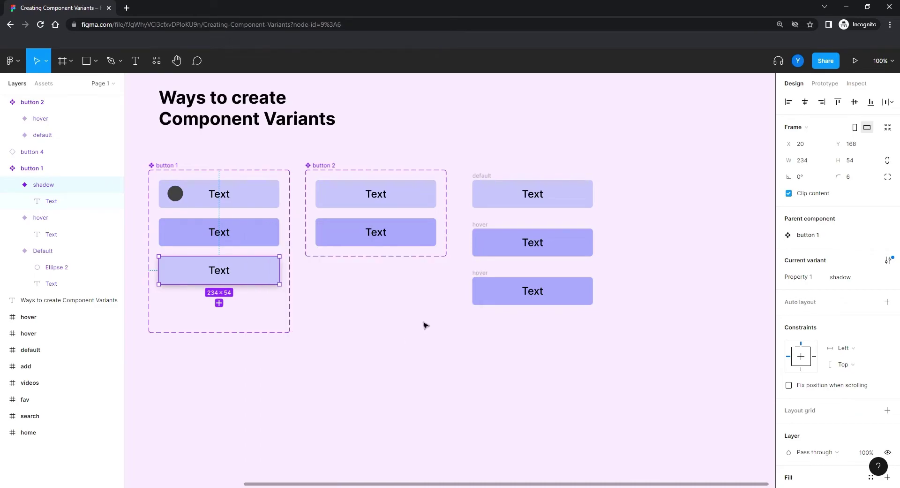
{"action": "left_click", "coordinate": [479, 274]}
{"action": "right_click", "coordinate": [483, 284]}
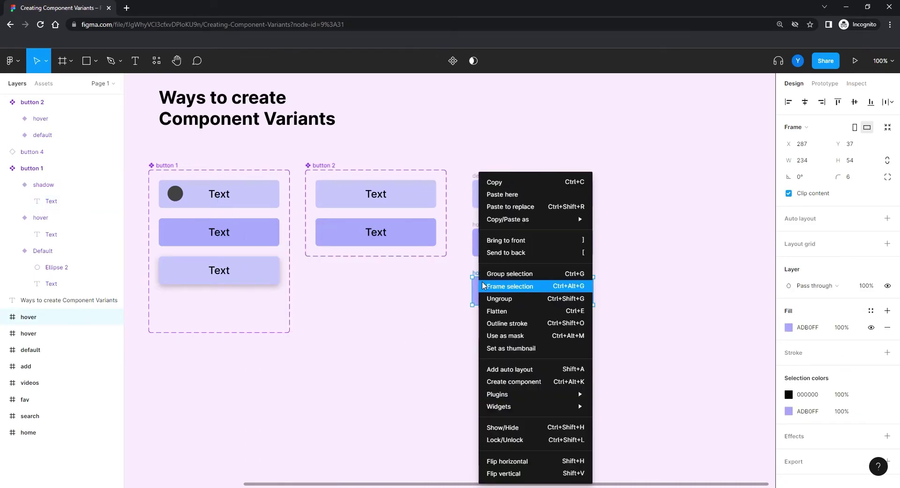
{"action": "mouse_move", "coordinate": [570, 222]}
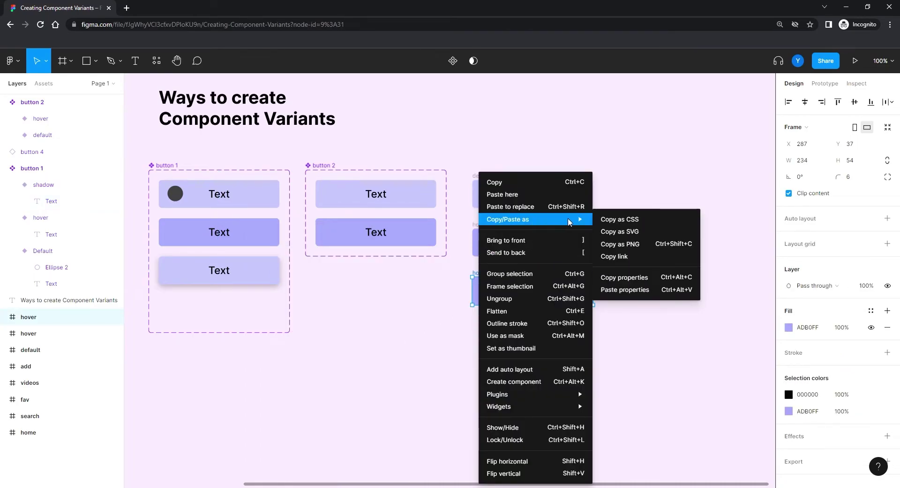
{"action": "left_click", "coordinate": [619, 290]}
{"action": "key", "text": "ctrl+alt+v"}
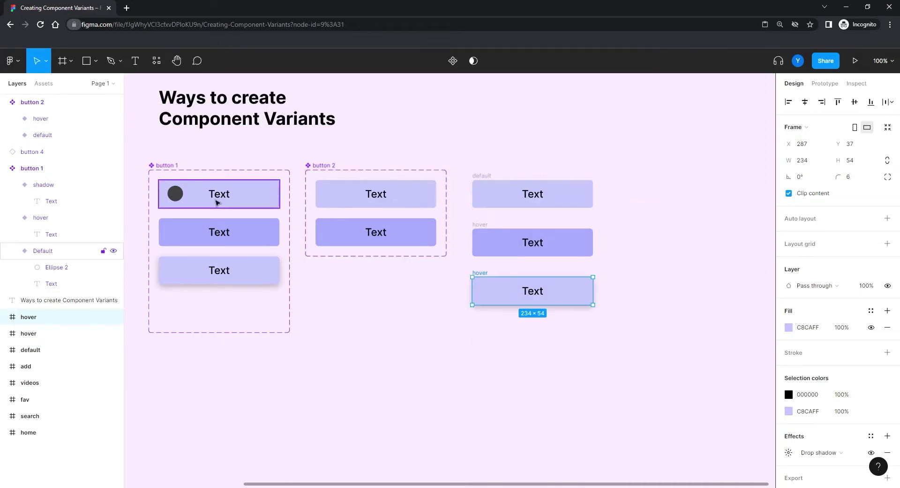
{"action": "left_click", "coordinate": [417, 351]}
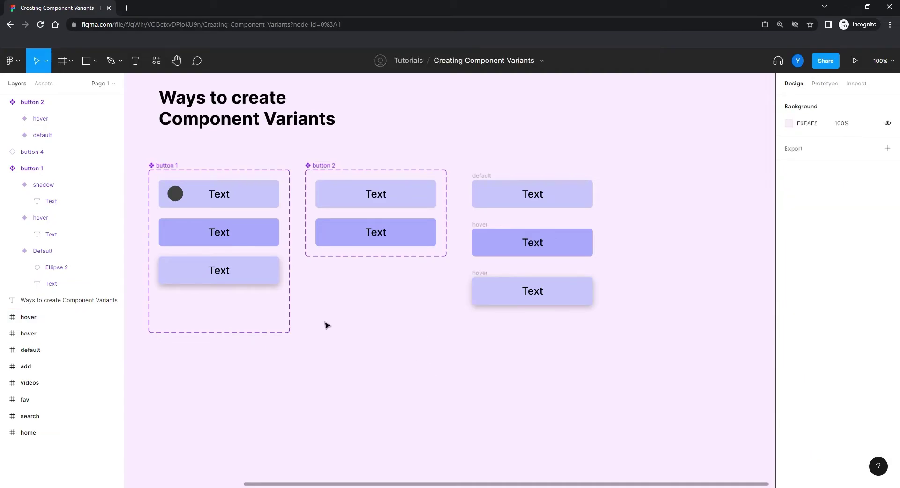
- Rename the frame with the drop shadow below the hover frame as "shadow"
{"action": "double_click", "coordinate": [479, 273]}
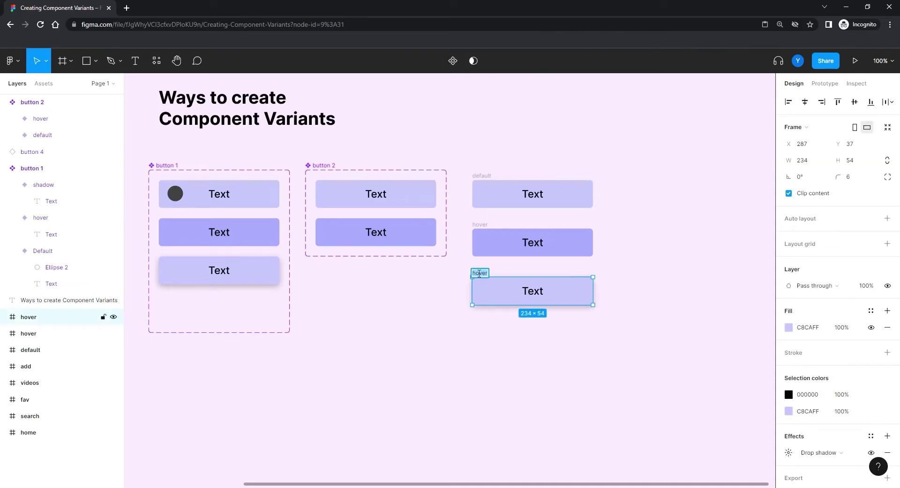
{"action": "type", "text": "shadow"}
{"action": "key", "text": "Return"}
{"action": "left_click", "coordinate": [488, 374]}
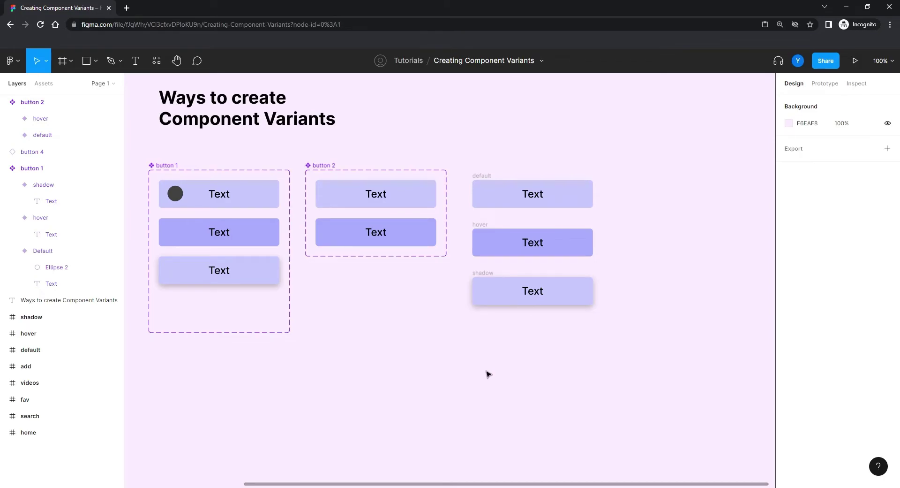
- Turn the default, hover and shadow frames into three separate components at once
{"action": "left_click_drag", "start_coordinate": [626, 139], "coordinate": [459, 384]}
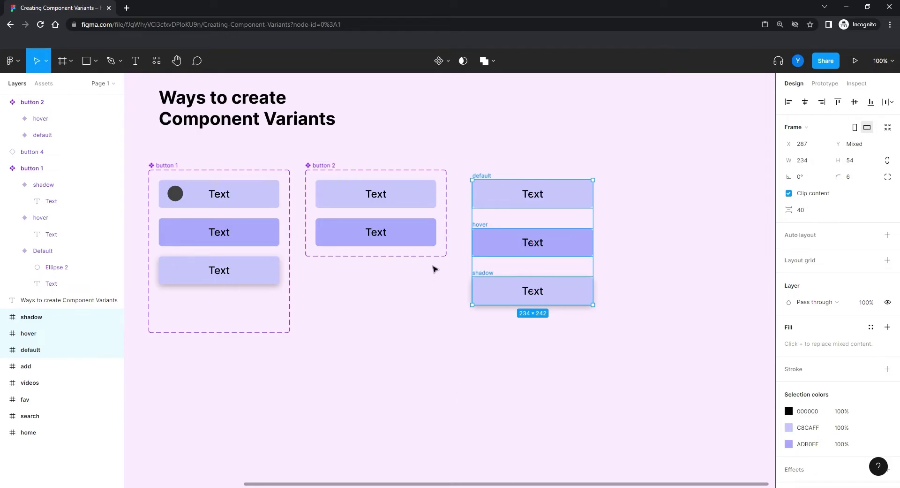
{"action": "left_click", "coordinate": [449, 62]}
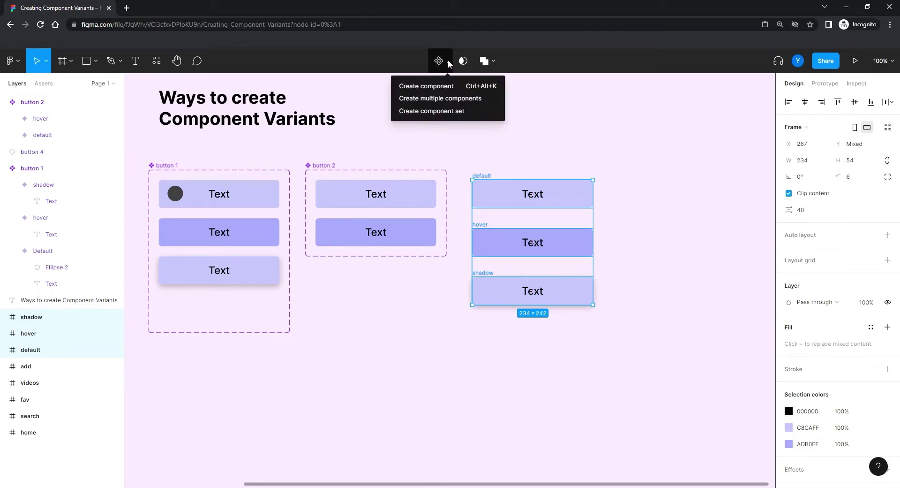
{"action": "left_click", "coordinate": [422, 98]}
{"action": "left_click", "coordinate": [404, 343]}
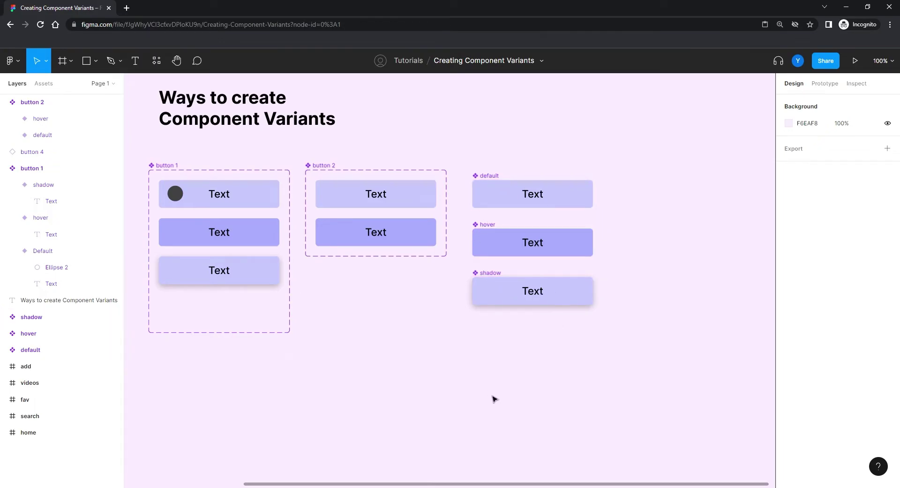
- Combine the default, hover and shadow components as variants and rename the resulting set as "button 3"
{"action": "left_click_drag", "start_coordinate": [636, 134], "coordinate": [467, 394]}
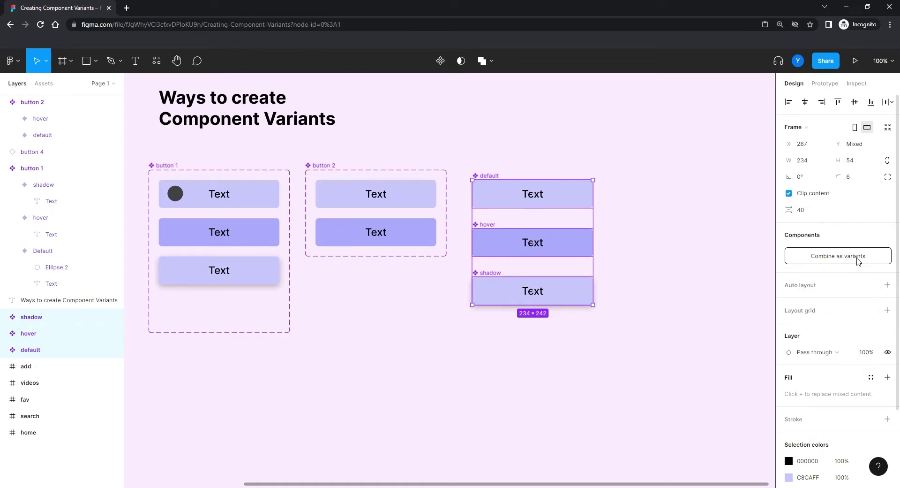
{"action": "left_click", "coordinate": [827, 259]}
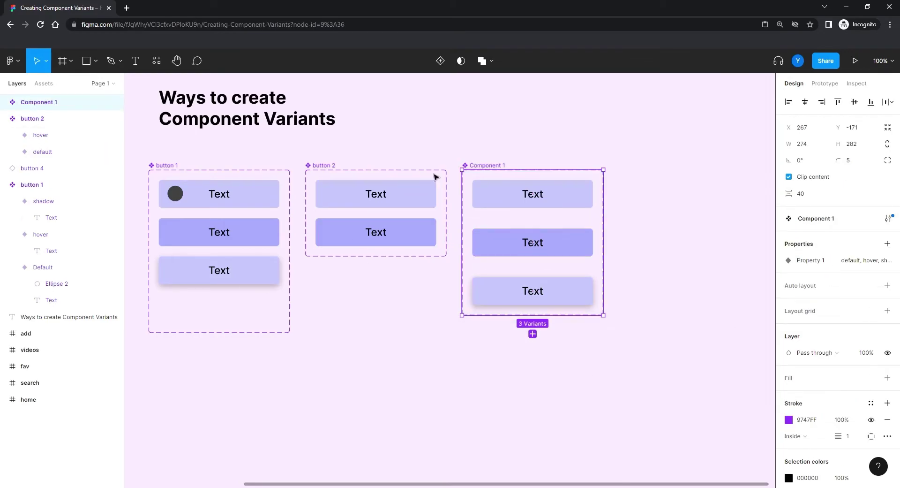
{"action": "double_click", "coordinate": [38, 102]}
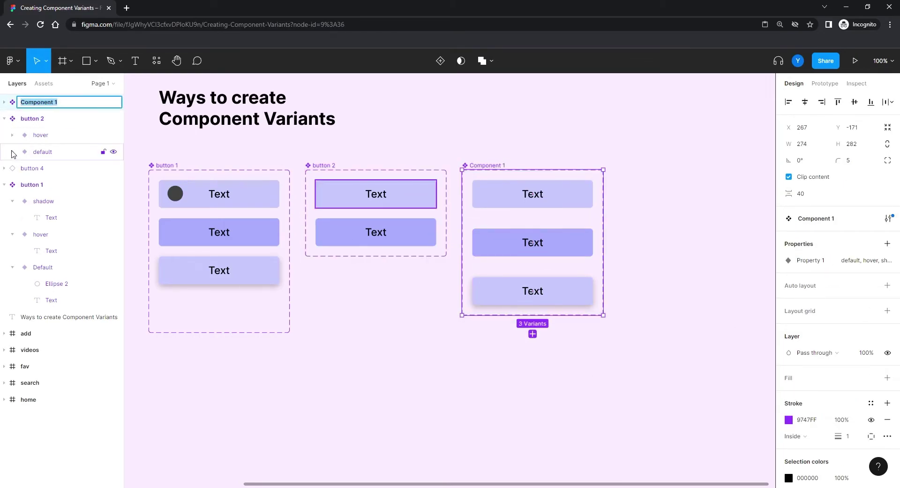
{"action": "type", "text": "button 3"}
{"action": "key", "text": "Return"}
{"action": "left_click", "coordinate": [357, 388]}
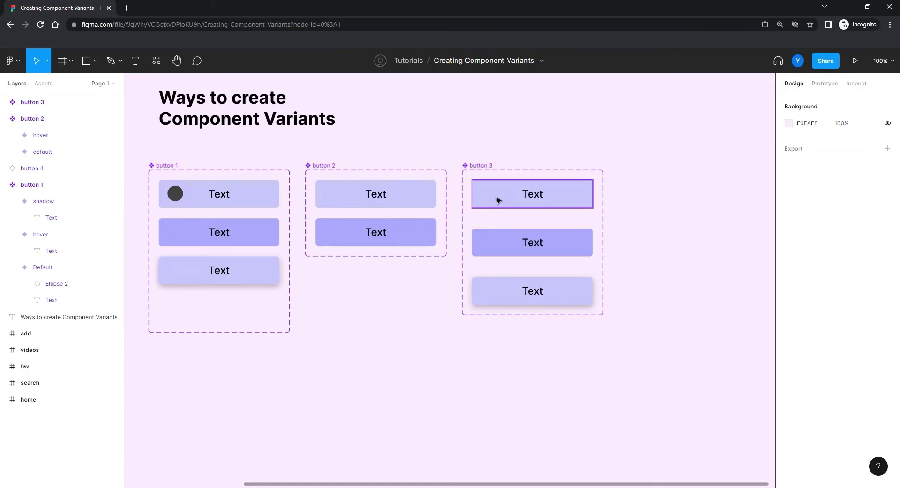
- Move the default variant out of the button 3 set onto the empty canvas beside it, and place an instance of it directly below
{"action": "left_click_drag", "start_coordinate": [499, 200], "coordinate": [668, 209]}
{"action": "left_click_drag", "start_coordinate": [722, 337], "coordinate": [457, 317]}
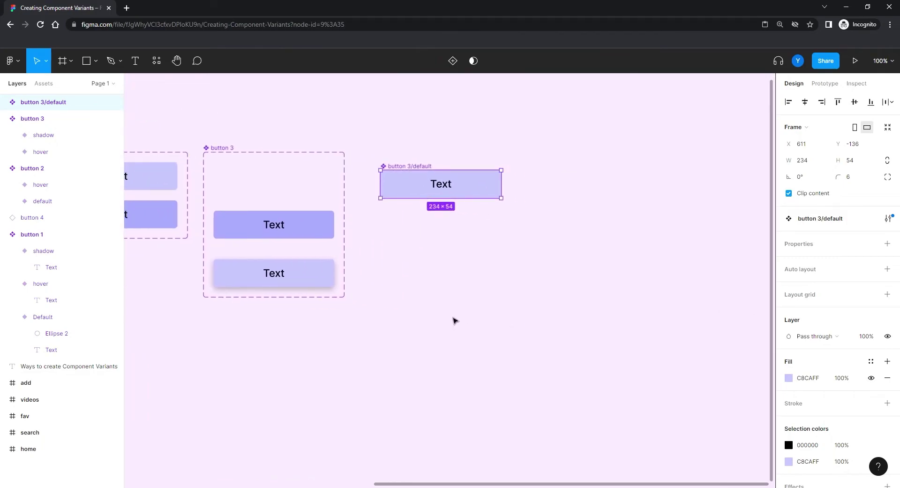
{"action": "key", "text": "ctrl+d"}
{"action": "mouse_move", "coordinate": [403, 183]}
{"action": "left_mouse_down"}
{"action": "mouse_move", "coordinate": [412, 239]}
{"action": "mouse_move", "coordinate": [400, 245]}
{"action": "mouse_move", "coordinate": [406, 233]}
{"action": "left_mouse_up"}
- Compare the button 3/default main component with its instance below, inspecting each one alone and both together
{"action": "left_click_drag", "start_coordinate": [552, 129], "coordinate": [359, 346]}
{"action": "key", "text": "Escape"}
{"action": "left_click", "coordinate": [397, 173]}
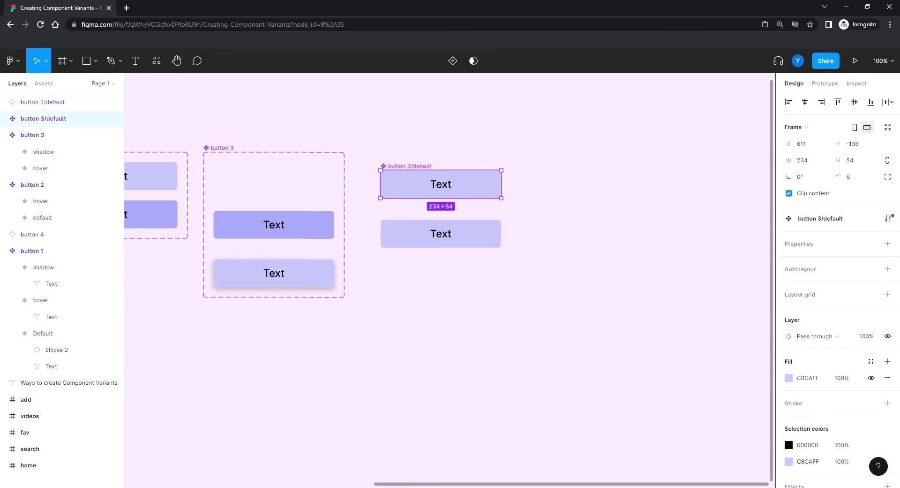
{"action": "left_click", "coordinate": [404, 233]}
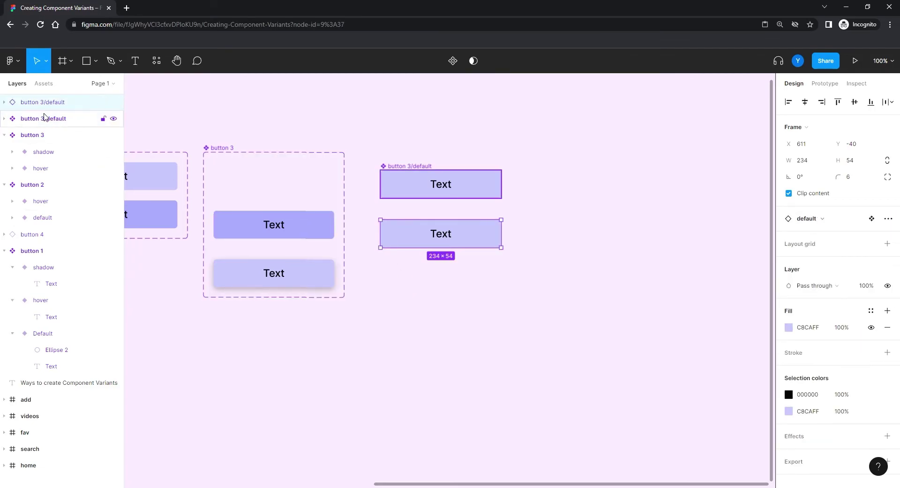
{"action": "left_click", "coordinate": [524, 252]}
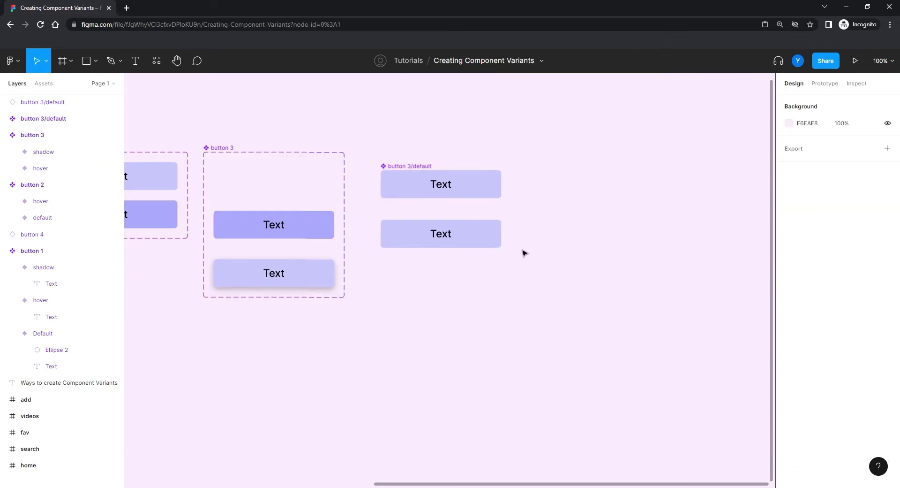
{"action": "left_click_drag", "start_coordinate": [547, 117], "coordinate": [361, 324]}
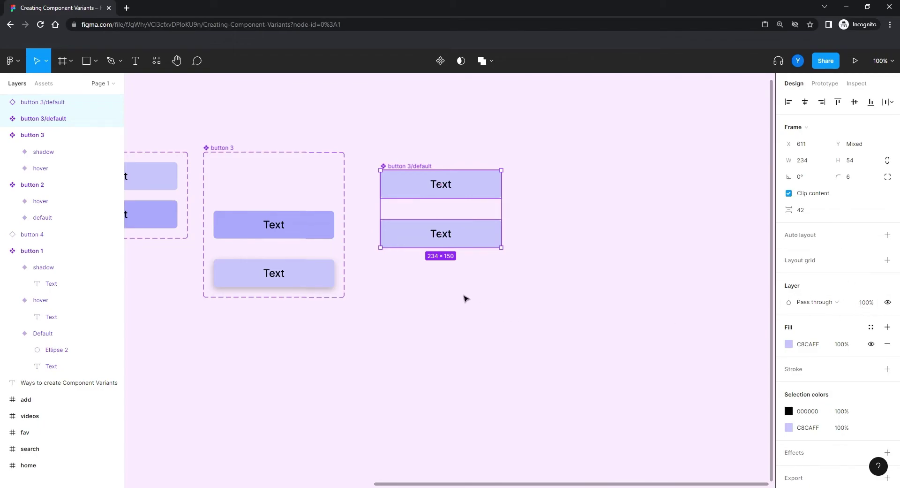
- Move the button 3/default component back into the gap in the button 3 set and detach the instance beside the set
{"action": "left_click", "coordinate": [418, 307]}
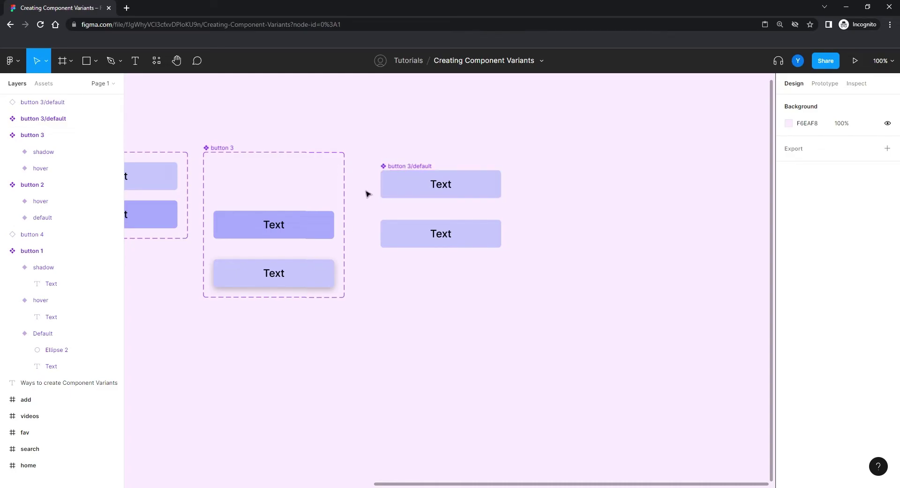
{"action": "left_click_drag", "start_coordinate": [400, 167], "coordinate": [235, 159]}
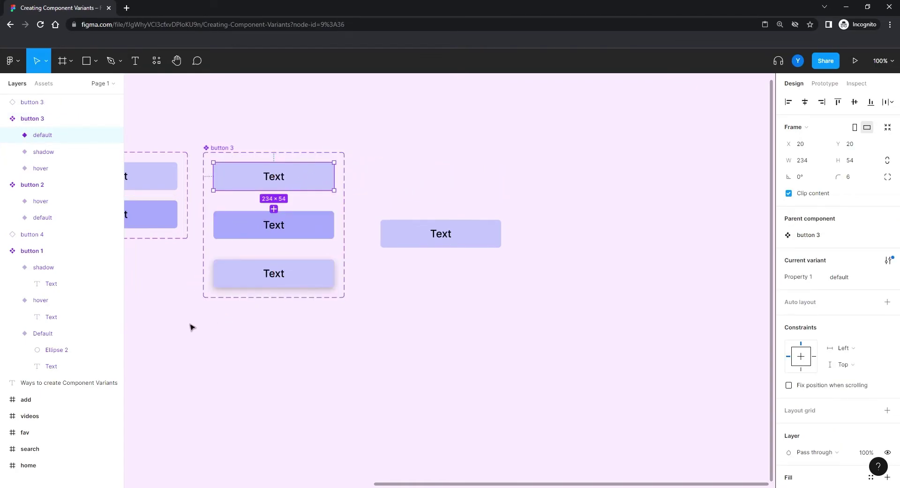
{"action": "left_click_drag", "start_coordinate": [191, 325], "coordinate": [309, 281]}
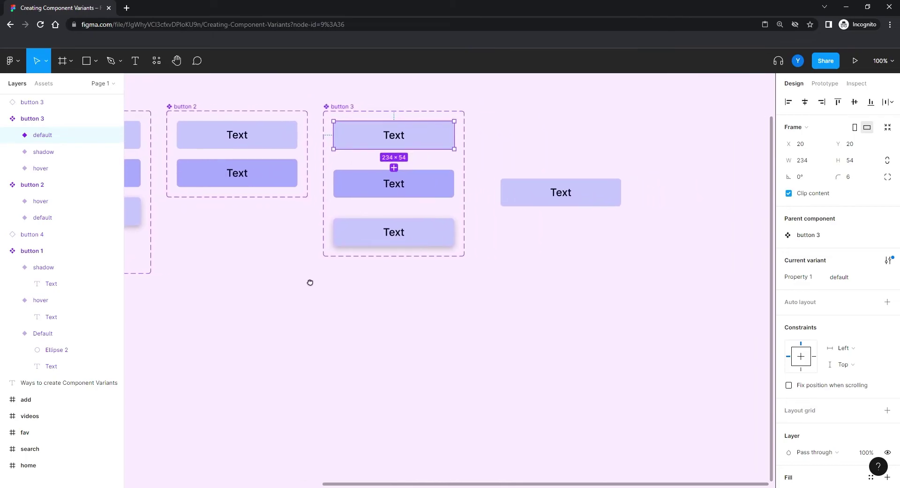
{"action": "left_click", "coordinate": [547, 191]}
{"action": "right_click", "coordinate": [529, 192]}
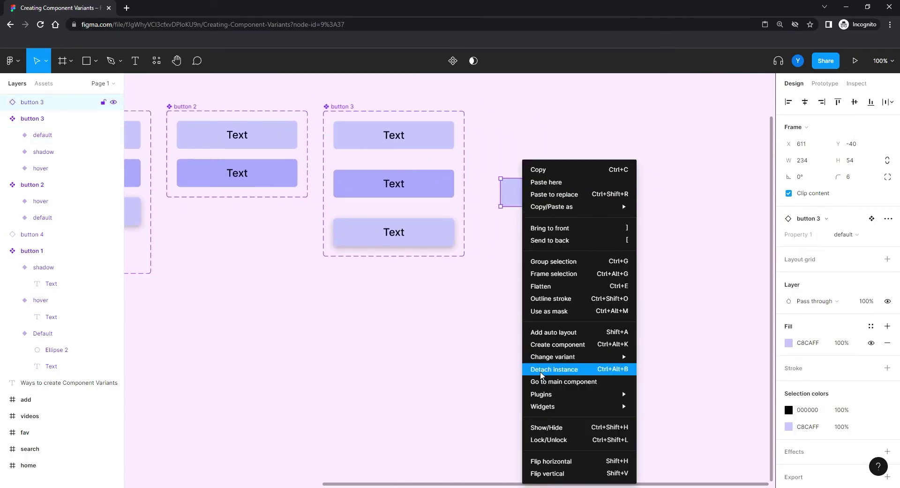
{"action": "left_click", "coordinate": [539, 370]}
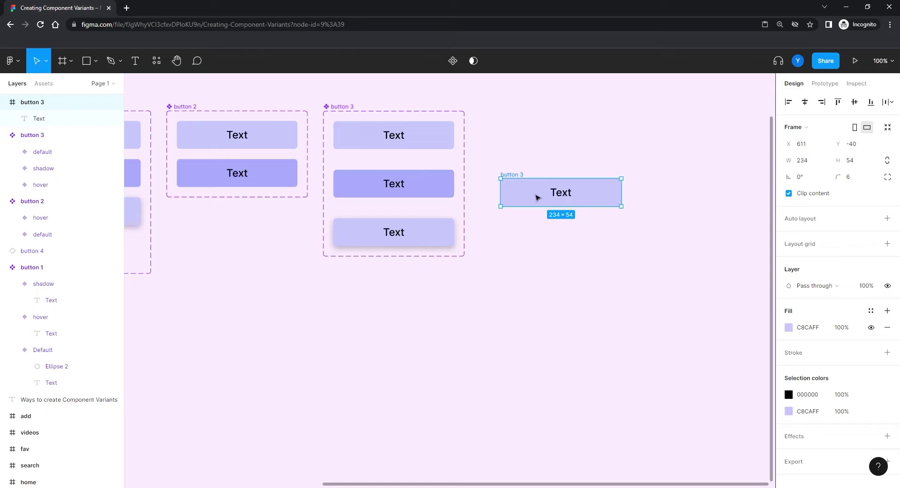
- Change the fill of the detached button 3 frame to the light orange FFCFAD
{"action": "left_click", "coordinate": [789, 326]}
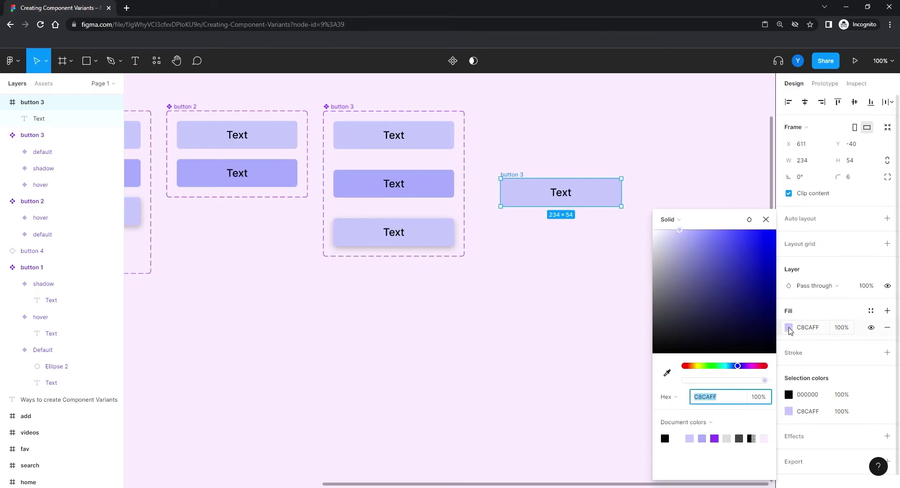
{"action": "left_click", "coordinate": [691, 365]}
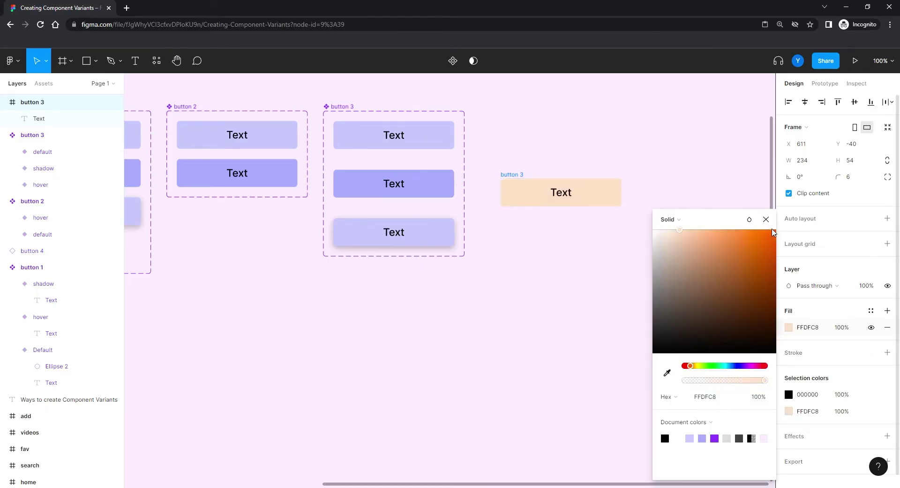
{"action": "left_click", "coordinate": [692, 231]}
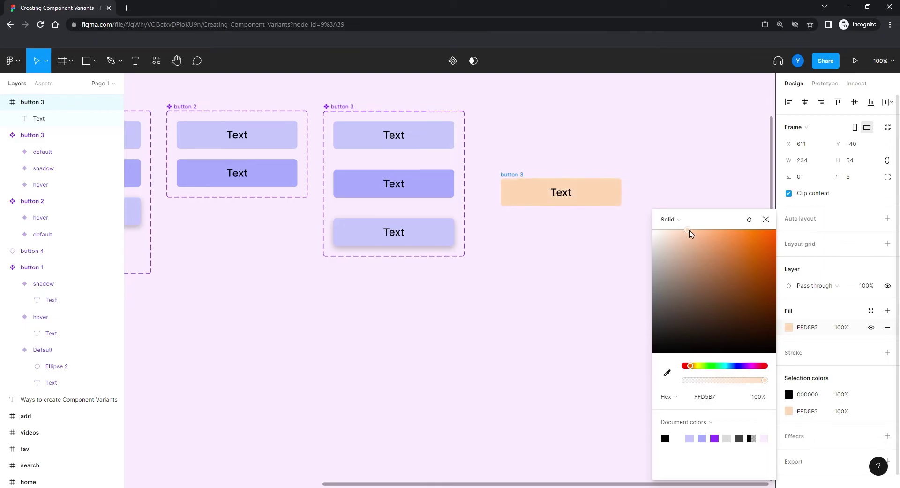
{"action": "left_click", "coordinate": [766, 220]}
{"action": "left_click", "coordinate": [520, 258]}
- Rename the detached frame as "orange" and turn it into a component
{"action": "left_click", "coordinate": [510, 174]}
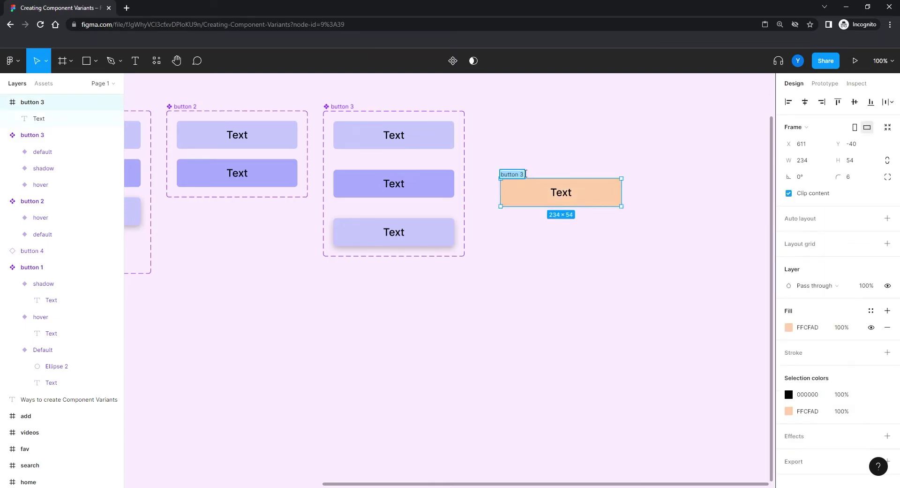
{"action": "double_click", "coordinate": [525, 174]}
{"action": "double_click", "coordinate": [511, 173]}
{"action": "type", "text": "orange"}
{"action": "key", "text": "Return"}
{"action": "left_click", "coordinate": [452, 61]}
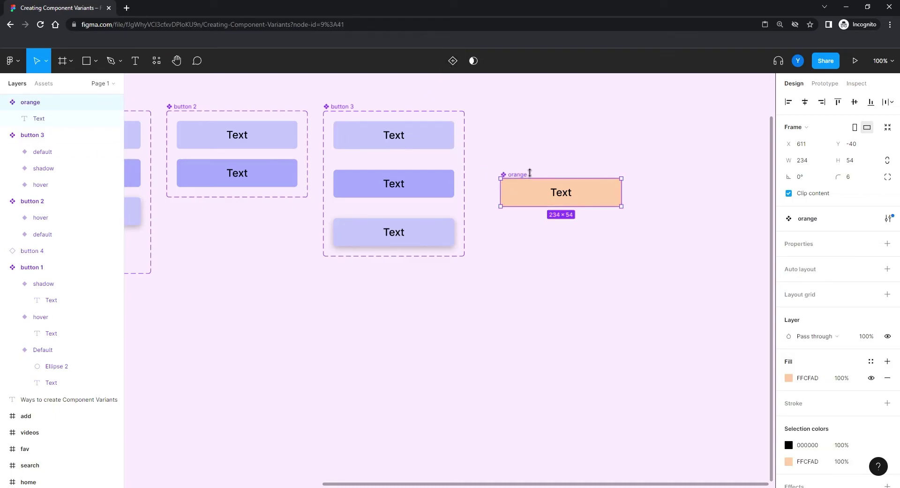
- Extend the button 3 set downward and move the orange component into it, below the shadow variant
{"action": "left_click", "coordinate": [337, 107]}
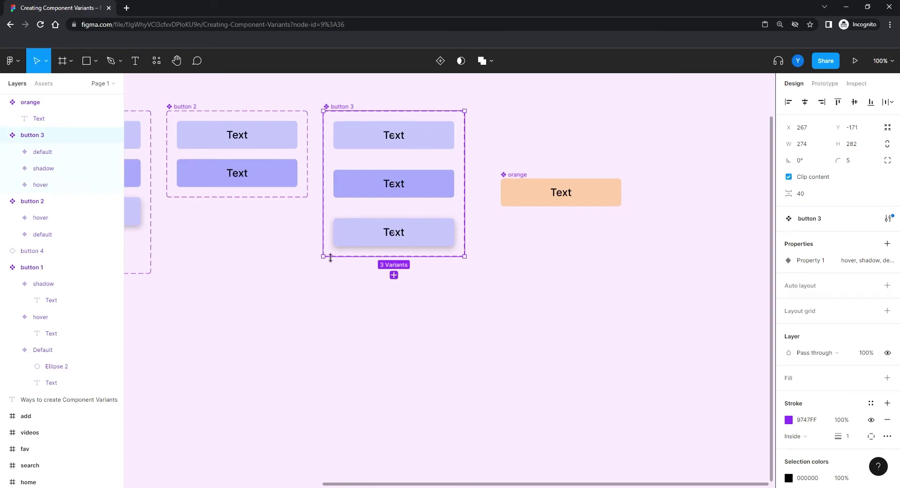
{"action": "left_click_drag", "start_coordinate": [331, 257], "coordinate": [334, 319]}
{"action": "left_click", "coordinate": [516, 278]}
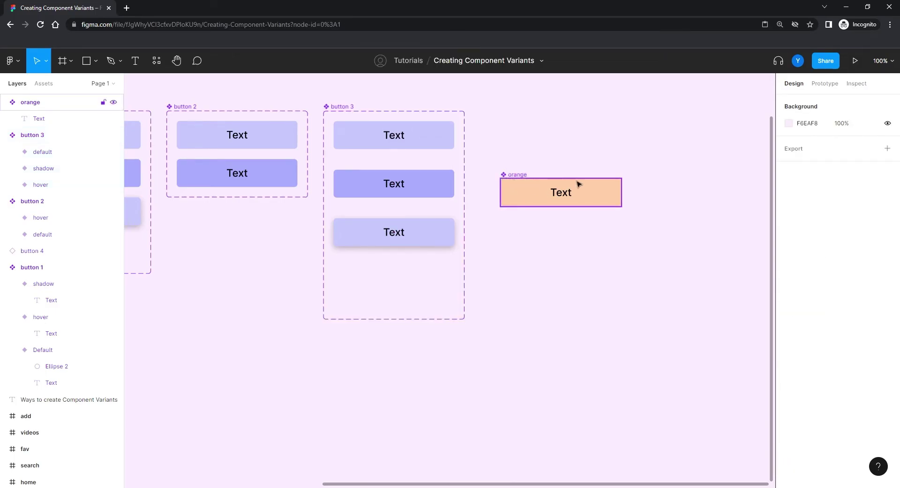
{"action": "left_click_drag", "start_coordinate": [519, 178], "coordinate": [354, 263]}
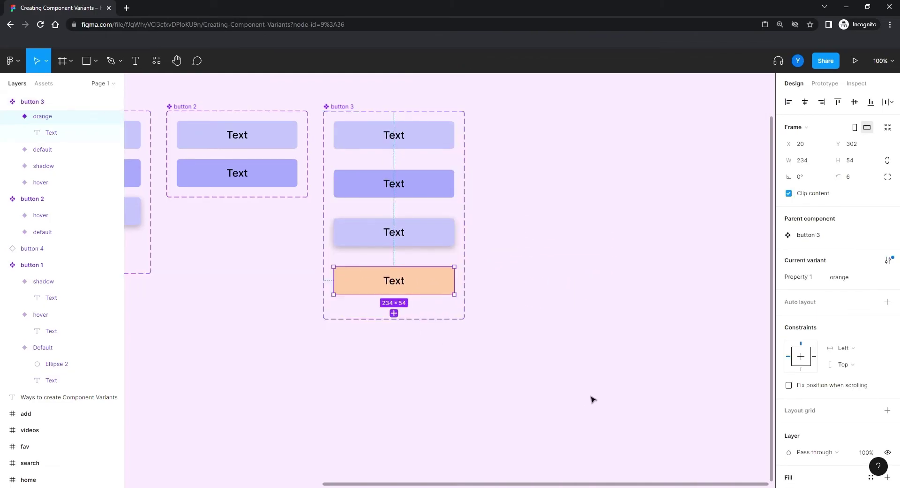
{"action": "left_click", "coordinate": [596, 348]}
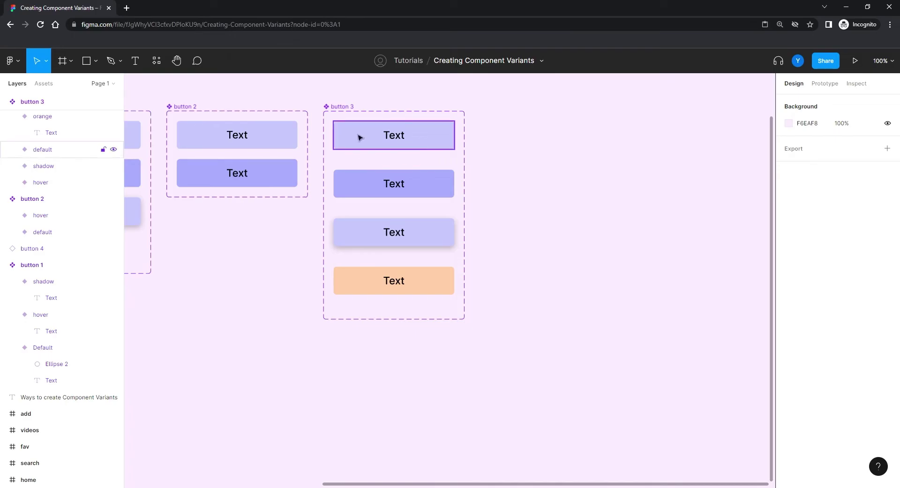
- Place an instance of the default variant beside the button 3 set and switch its Property 1 through orange, default, shadow and finally hover
{"action": "left_click_drag", "start_coordinate": [359, 137], "coordinate": [565, 136]}
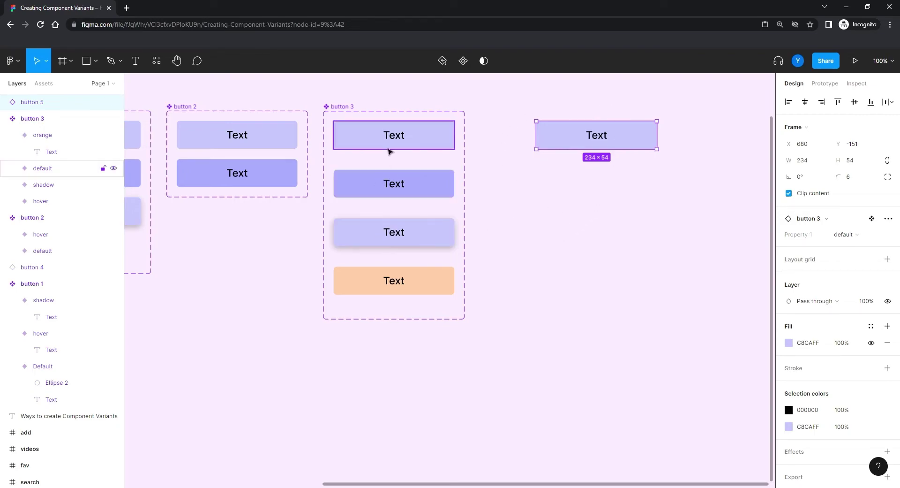
{"action": "left_click", "coordinate": [848, 237]}
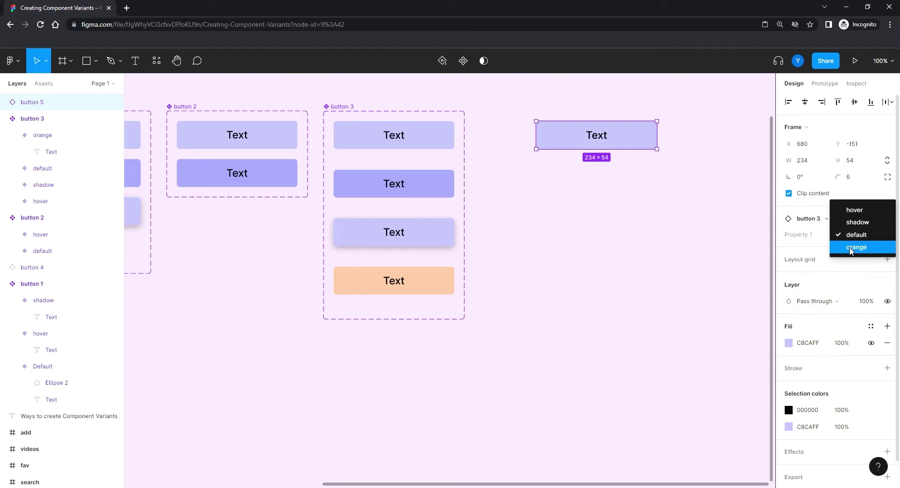
{"action": "left_click", "coordinate": [851, 250]}
{"action": "left_click", "coordinate": [847, 234]}
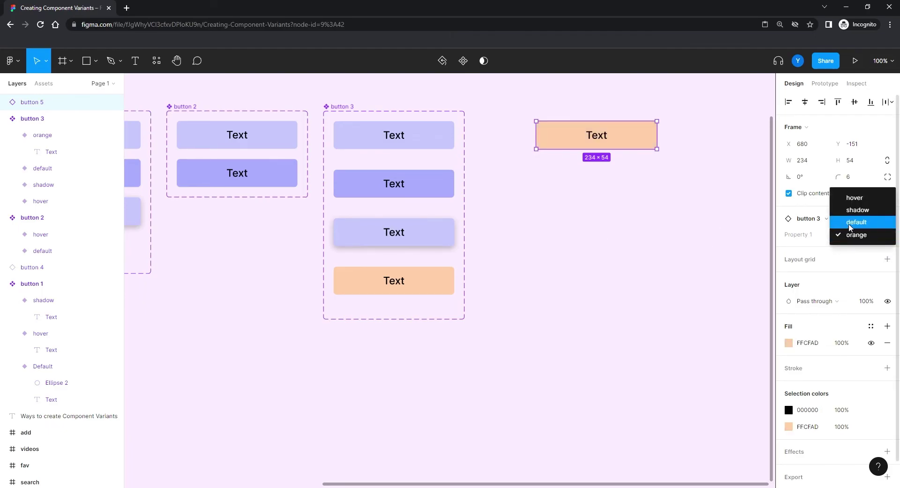
{"action": "left_click", "coordinate": [849, 224]}
{"action": "left_click", "coordinate": [846, 234]}
{"action": "left_click", "coordinate": [849, 224]}
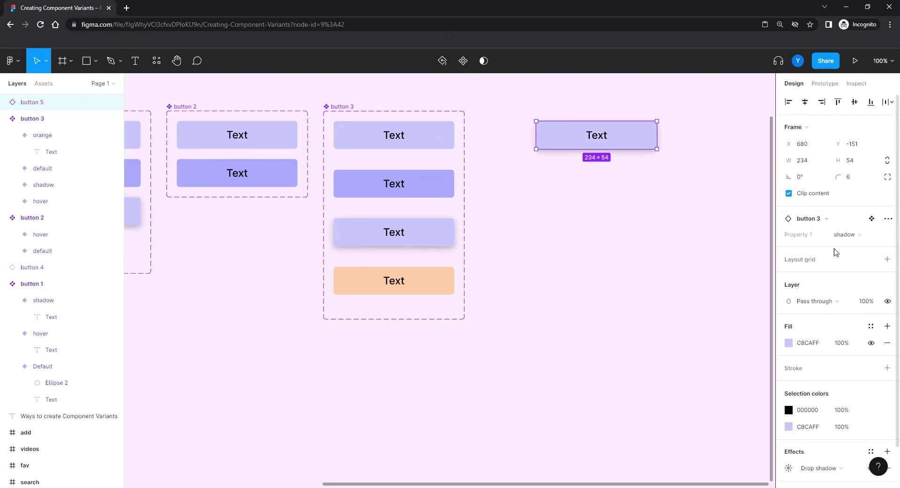
{"action": "left_click", "coordinate": [846, 234]}
{"action": "left_click", "coordinate": [851, 222]}
{"action": "left_click", "coordinate": [584, 233]}
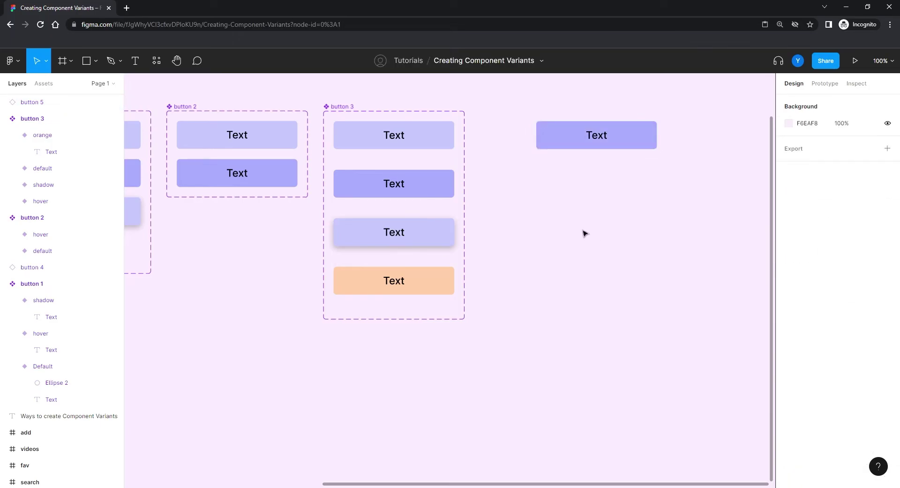
- Duplicate the home icon frame directly below the original in the icon row
{"action": "left_click_drag", "start_coordinate": [255, 286], "coordinate": [423, 318]}
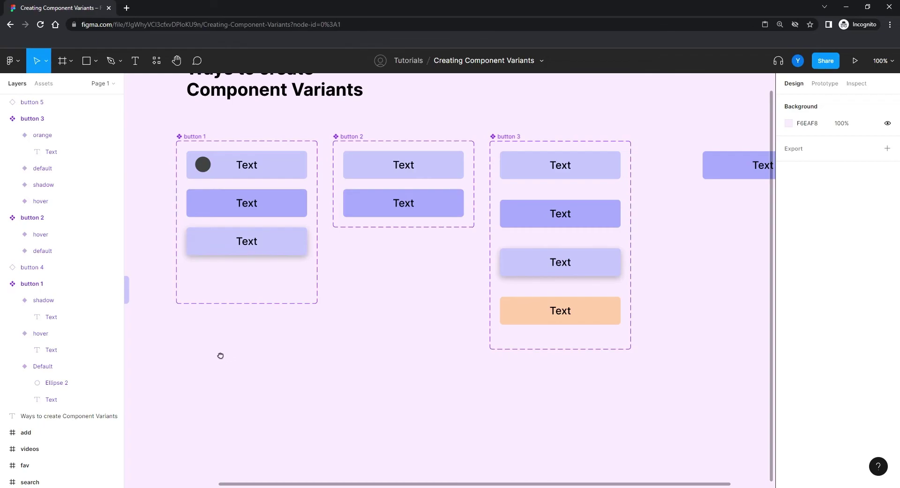
{"action": "scroll", "coordinate": [221, 355], "scroll_direction": "left", "scroll_amount": 10}
{"action": "scroll", "coordinate": [307, 249], "scroll_direction": "left", "scroll_amount": 5}
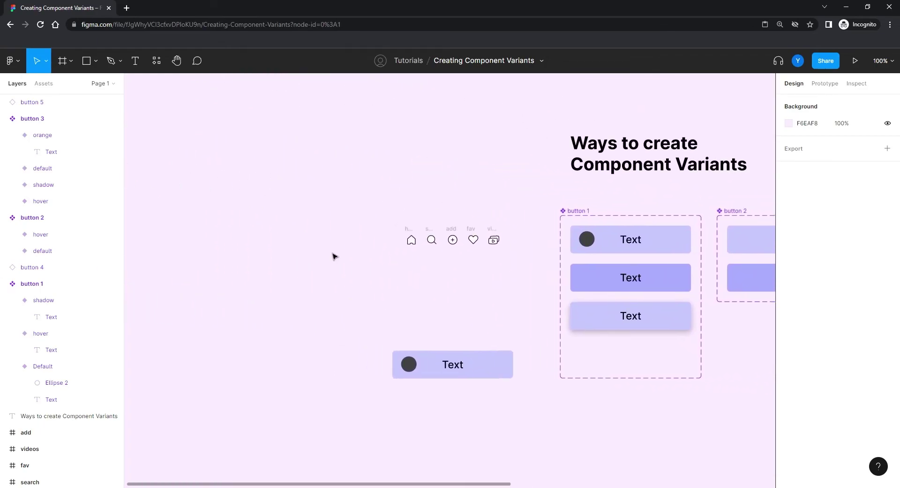
{"action": "scroll", "coordinate": [414, 274], "scroll_direction": "up", "scroll_amount": 5}
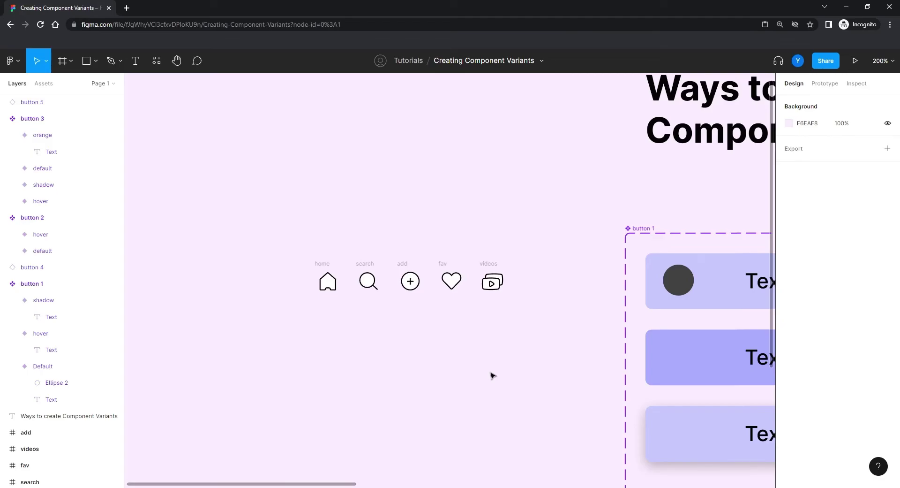
{"action": "left_click_drag", "start_coordinate": [376, 360], "coordinate": [378, 250]}
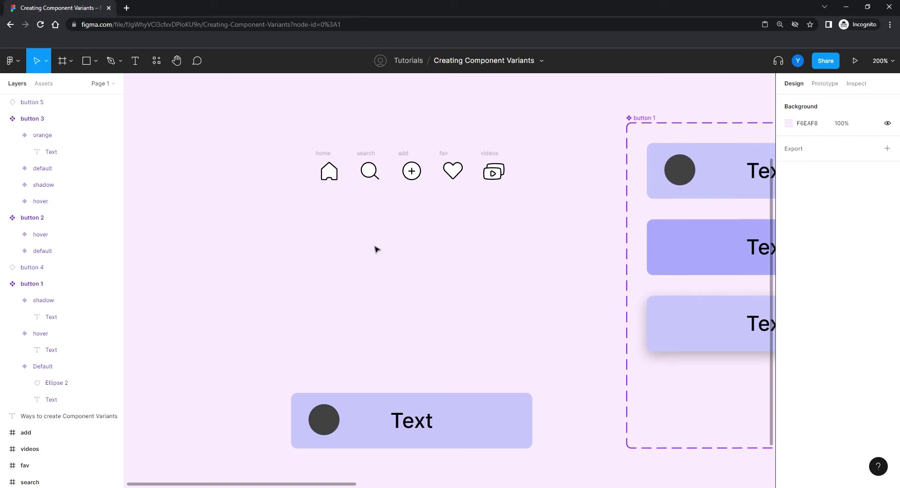
{"action": "left_click_drag", "start_coordinate": [328, 257], "coordinate": [391, 307]}
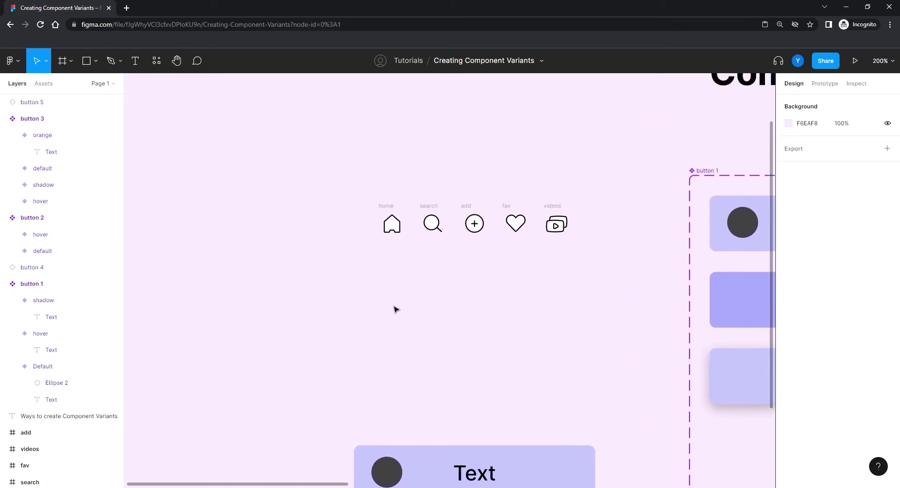
{"action": "left_click", "coordinate": [385, 208]}
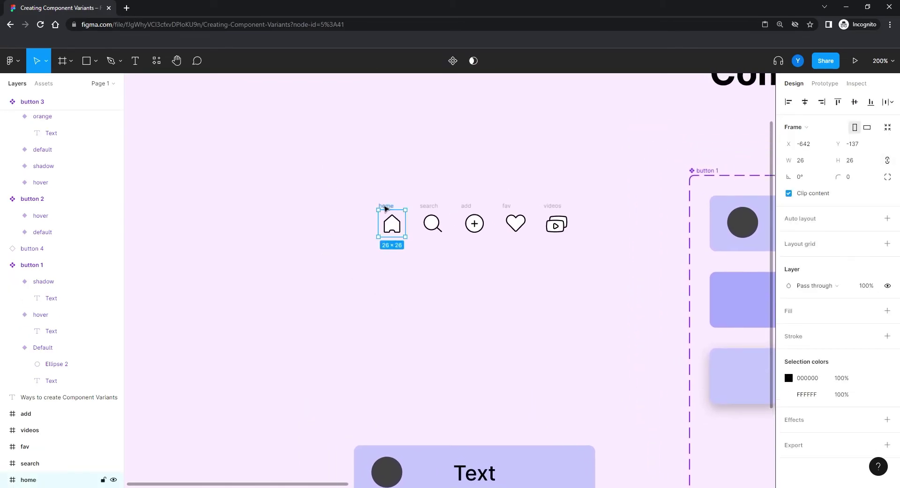
{"action": "left_click_drag", "start_coordinate": [385, 208], "coordinate": [391, 299]}
- Turn the duplicated home icon into a component and add a second variant to it
{"action": "left_click", "coordinate": [452, 61]}
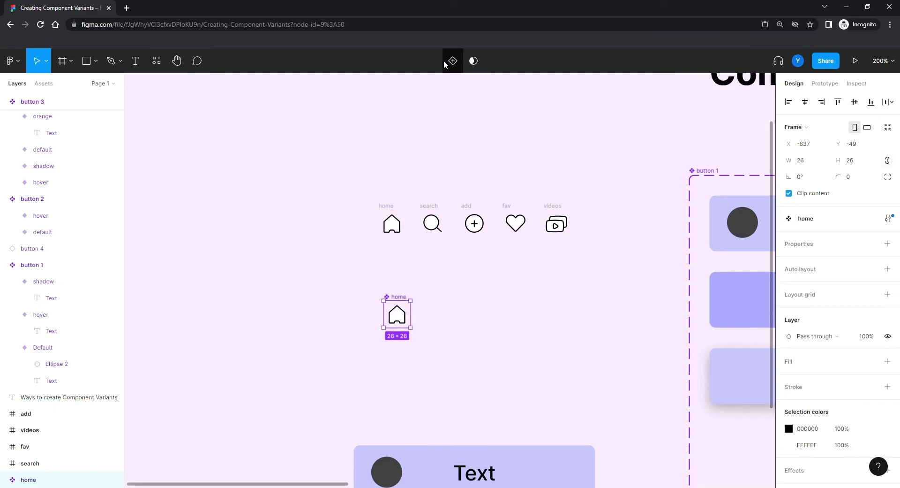
{"action": "left_click_drag", "start_coordinate": [268, 348], "coordinate": [239, 229]}
{"action": "left_click", "coordinate": [452, 60]}
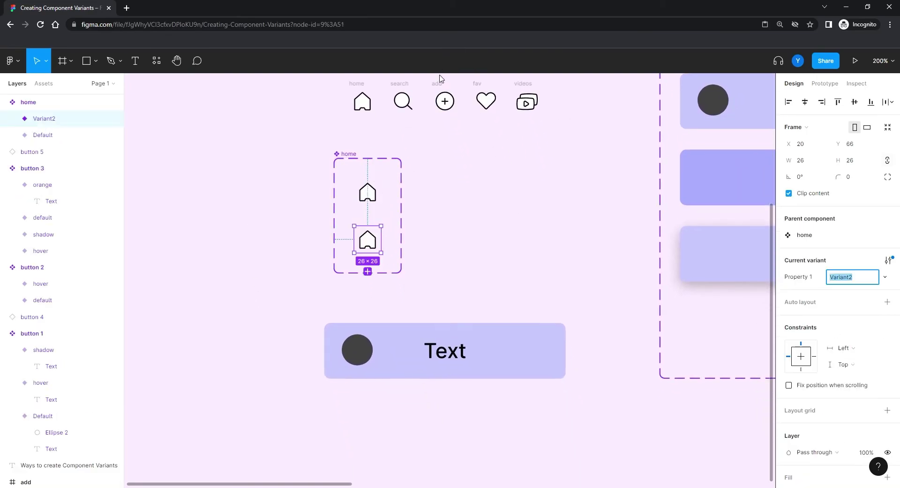
- Draw a small circle 9 px high above a 17 × 9 px ellipse beside the home set and flatten both into one person-shaped vector
{"action": "left_click_drag", "start_coordinate": [245, 275], "coordinate": [313, 264]}
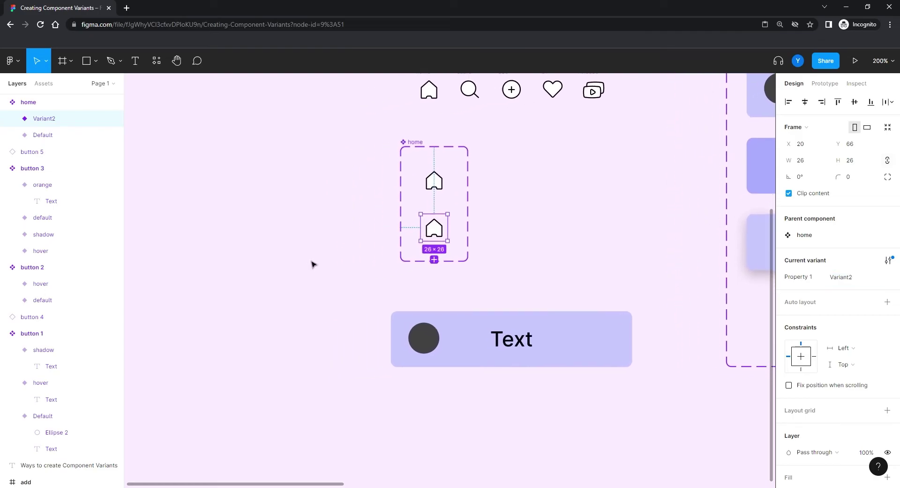
{"action": "scroll", "coordinate": [303, 252], "scroll_direction": "up", "scroll_amount": 3}
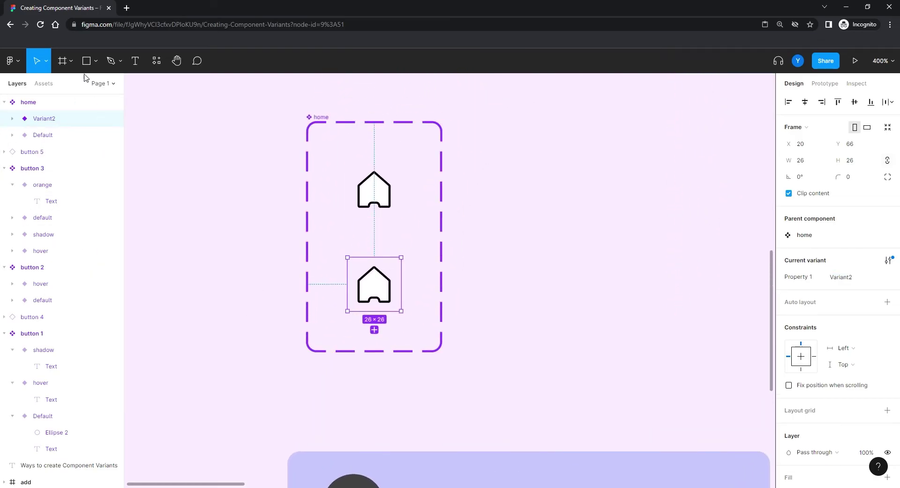
{"action": "key", "text": "o"}
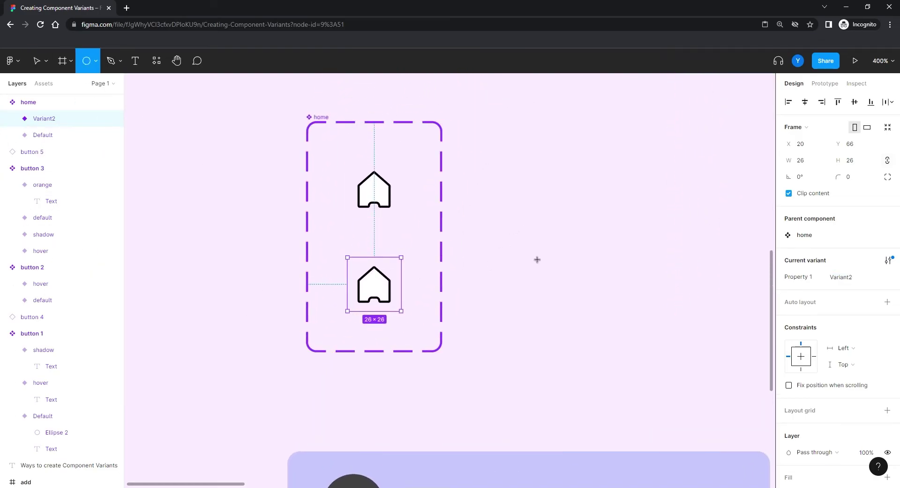
{"action": "mouse_move", "coordinate": [536, 258]}
{"action": "left_mouse_down"}
{"action": "mouse_move", "coordinate": [526, 277]}
{"action": "mouse_move", "coordinate": [532, 295]}
{"action": "mouse_move", "coordinate": [546, 291]}
{"action": "left_mouse_up"}
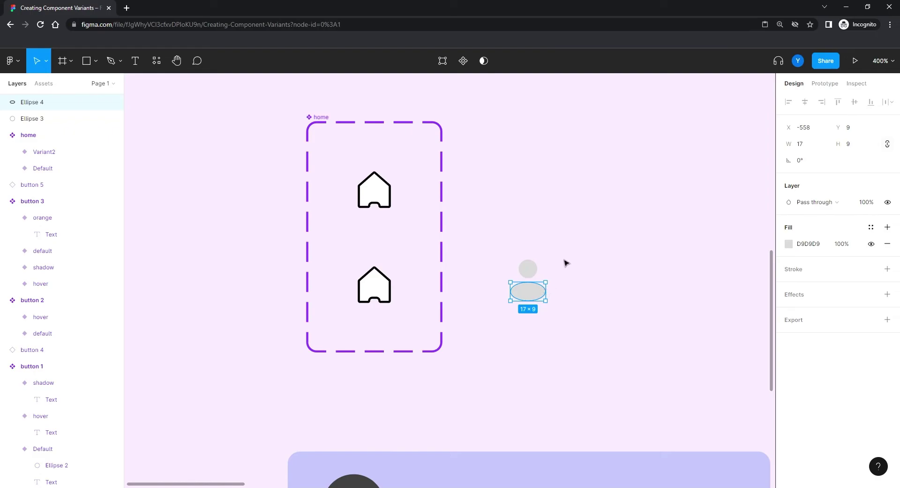
{"action": "left_click_drag", "start_coordinate": [565, 253], "coordinate": [488, 338]}
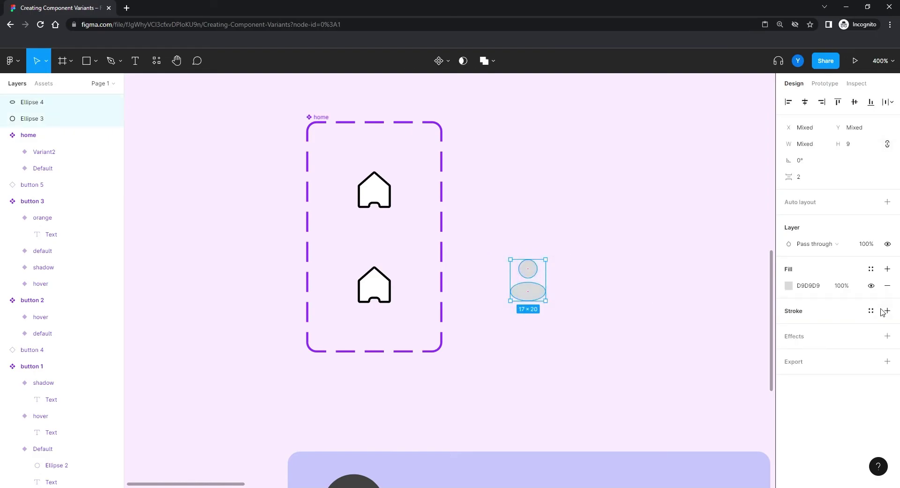
{"action": "key", "text": "ctrl+e"}
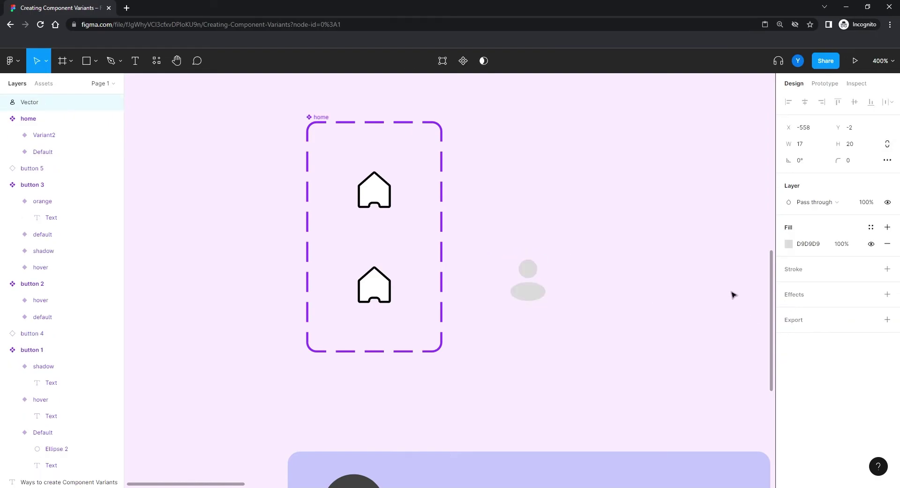
- Give the person-shaped vector a black 1 px stroke and a white FFFFFF fill
{"action": "left_click", "coordinate": [887, 268]}
{"action": "left_click", "coordinate": [789, 243]}
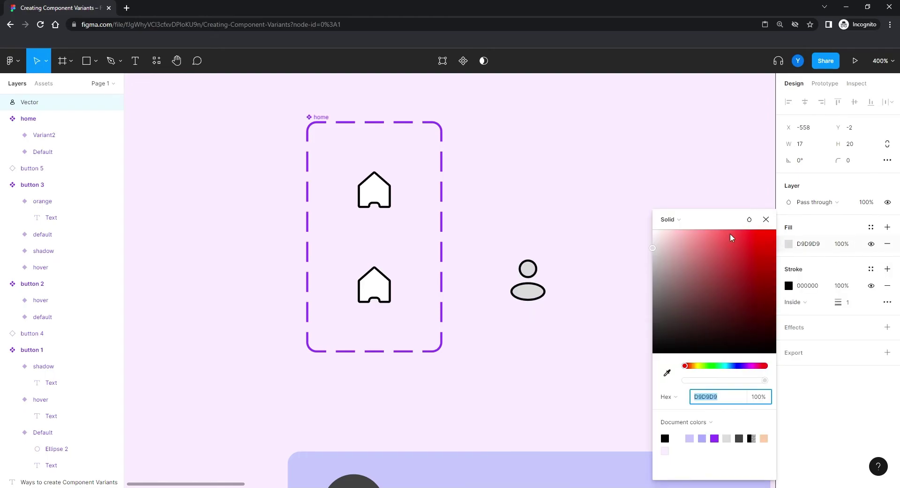
{"action": "left_click_drag", "start_coordinate": [731, 240], "coordinate": [626, 208]}
{"action": "left_click", "coordinate": [625, 209]}
- Move the person-shaped vector into the home set's second variant and delete the house shape behind it
{"action": "left_click_drag", "start_coordinate": [525, 296], "coordinate": [372, 298]}
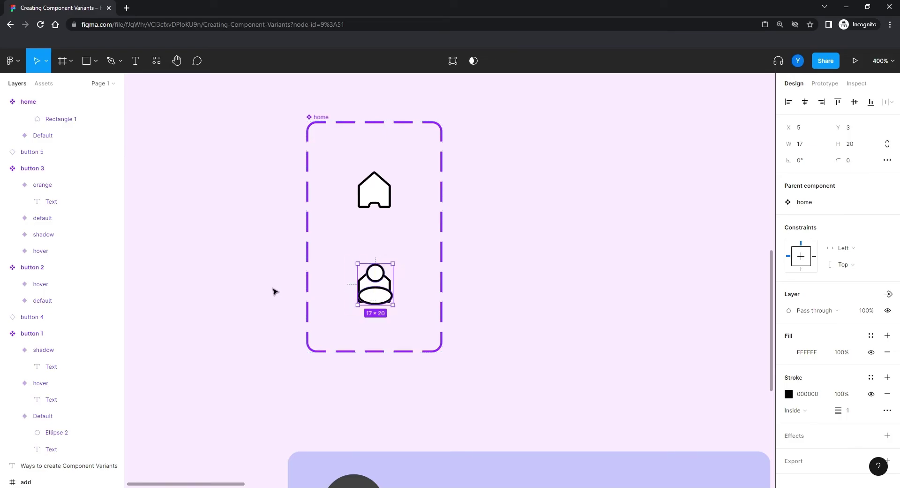
{"action": "scroll", "coordinate": [61, 358], "scroll_direction": "down", "scroll_amount": 3}
{"action": "scroll", "coordinate": [64, 363], "scroll_direction": "up", "scroll_amount": 4}
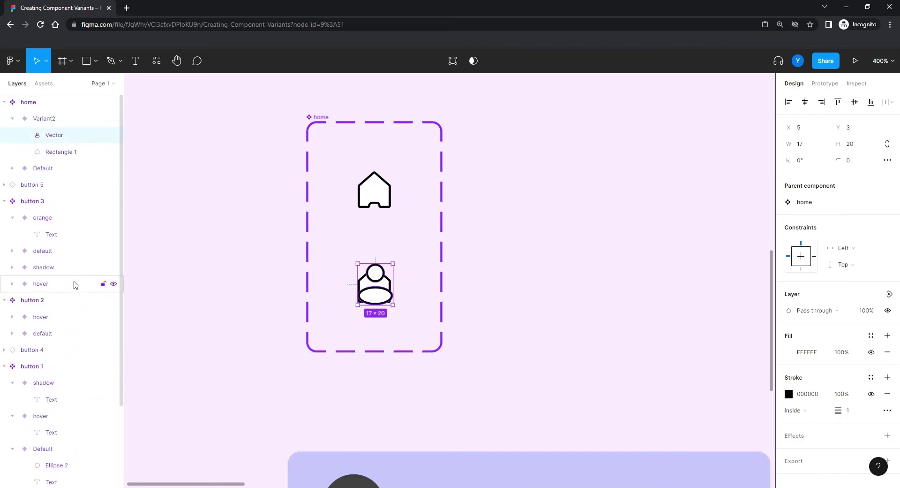
{"action": "left_click", "coordinate": [70, 152]}
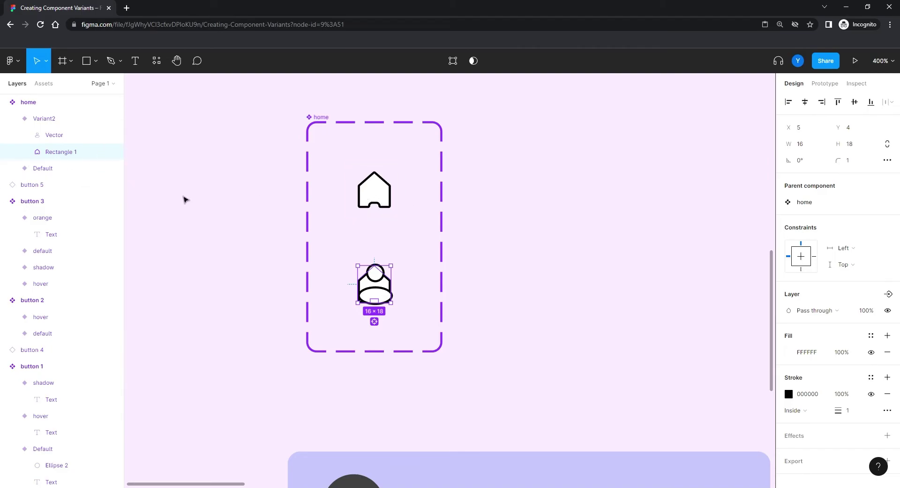
{"action": "key", "text": "Delete"}
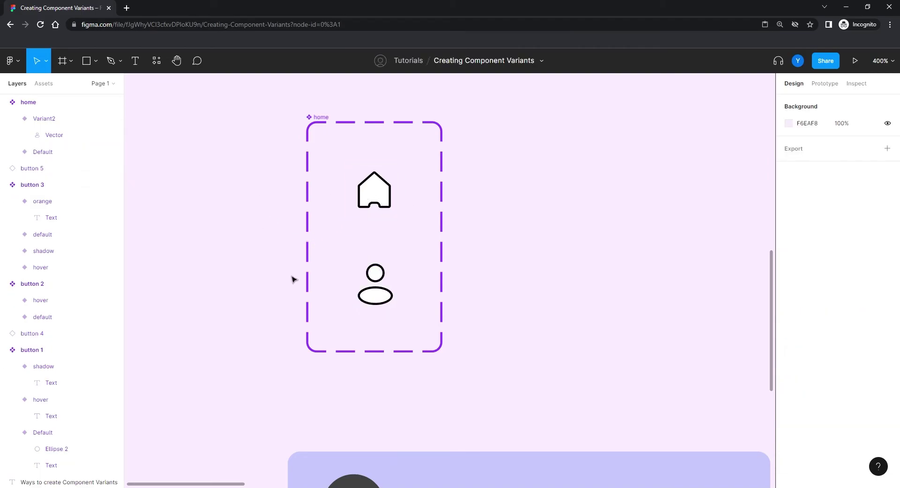
{"action": "left_click", "coordinate": [376, 295]}
{"action": "left_click", "coordinate": [158, 232]}
- Rename the home set's second variant as profile
{"action": "key", "text": "minus"}
{"action": "scroll", "coordinate": [244, 227], "scroll_direction": "right", "scroll_amount": 3}
{"action": "scroll", "coordinate": [244, 227], "scroll_direction": "down", "scroll_amount": 1}
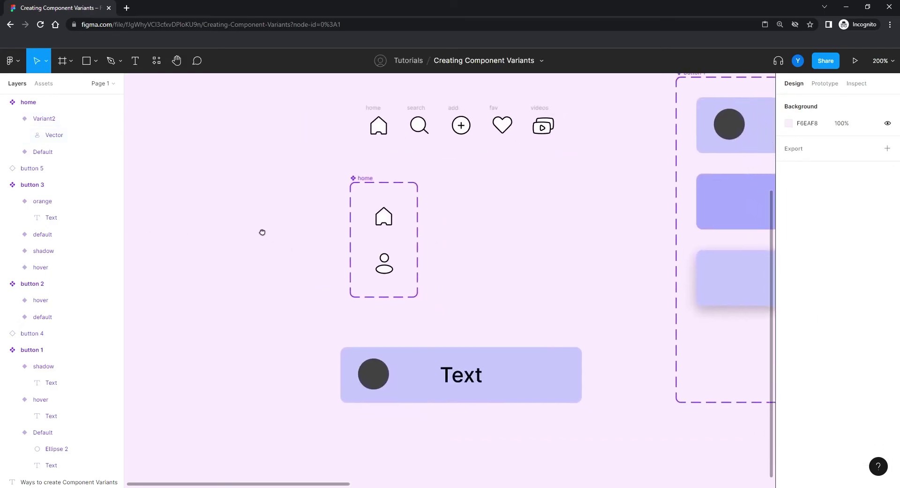
{"action": "left_click", "coordinate": [44, 118]}
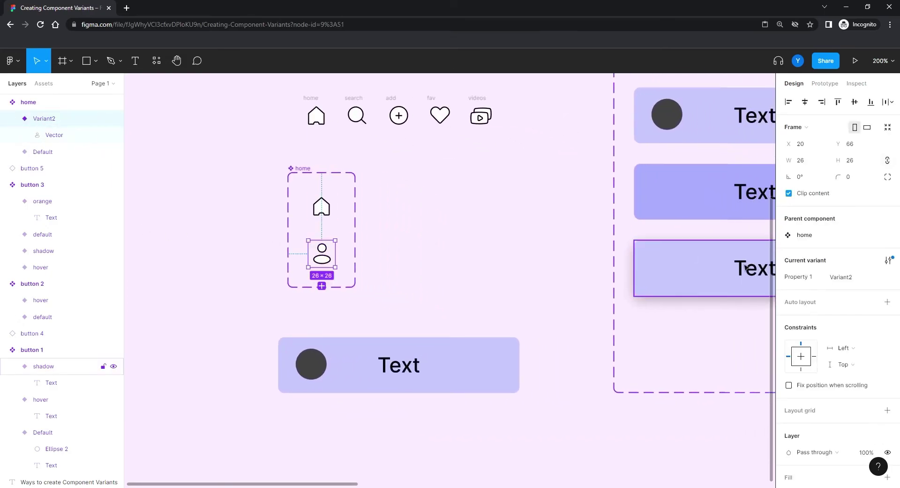
{"action": "left_click", "coordinate": [842, 277]}
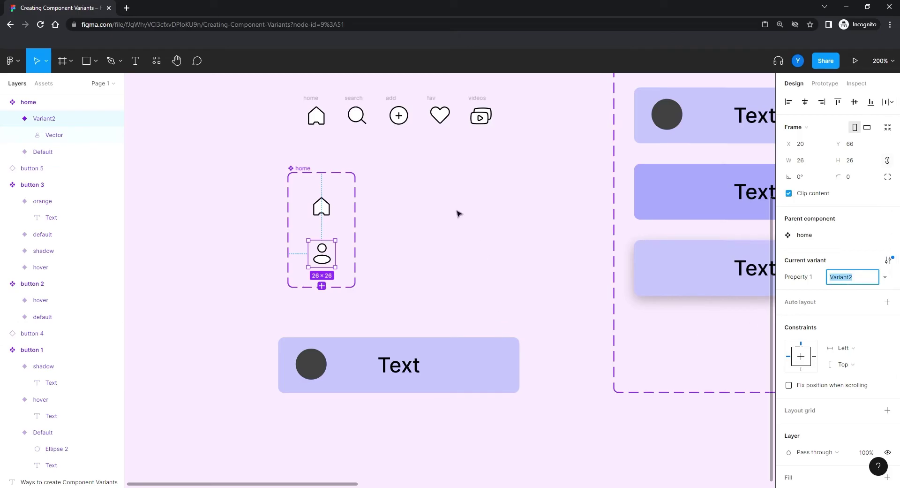
{"action": "type", "text": "profile"}
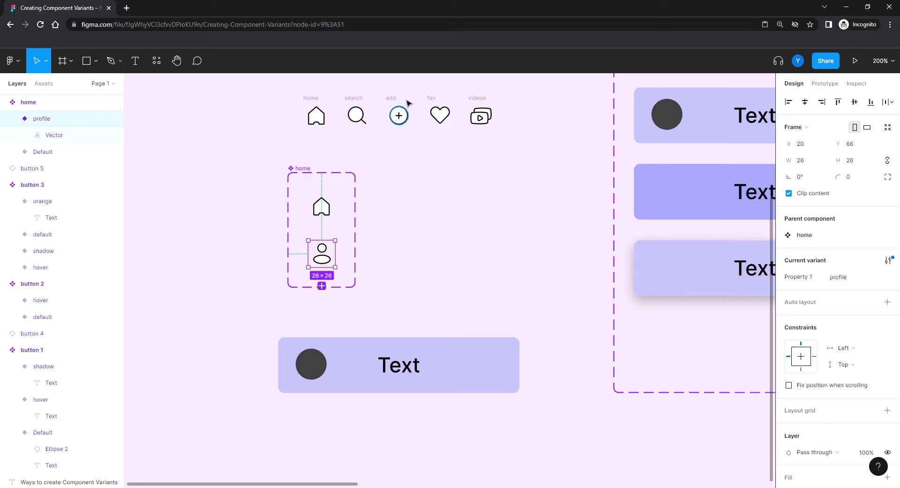
{"action": "left_click", "coordinate": [462, 175]}
- Combine the home, search, add, fav and videos icon frames into one component set
{"action": "left_click_drag", "start_coordinate": [444, 286], "coordinate": [485, 372]}
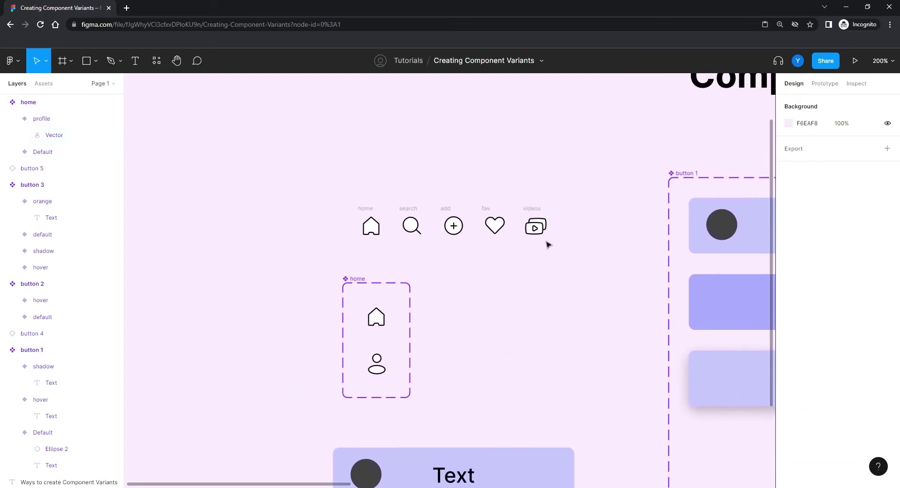
{"action": "left_click_drag", "start_coordinate": [578, 183], "coordinate": [249, 253]}
{"action": "left_click", "coordinate": [441, 60]}
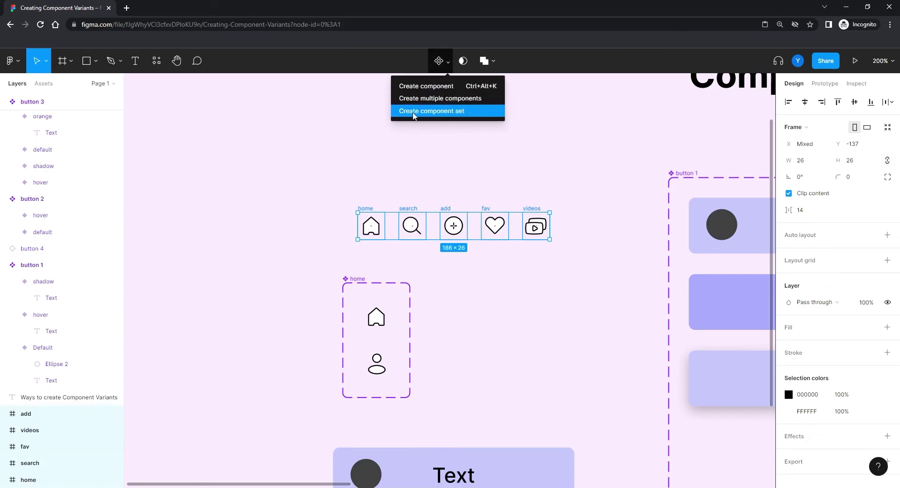
{"action": "left_click", "coordinate": [444, 111]}
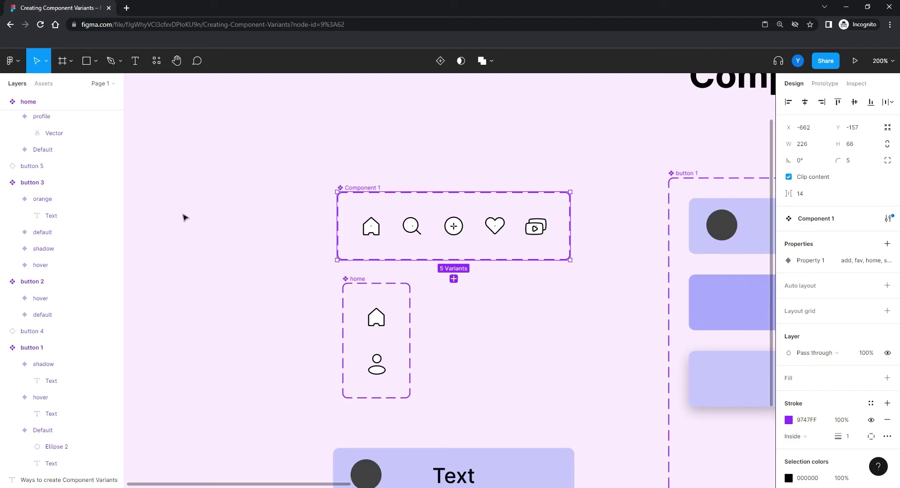
- Rename the new five-icon component set as icons and expand its list of variants
{"action": "double_click", "coordinate": [360, 187]}
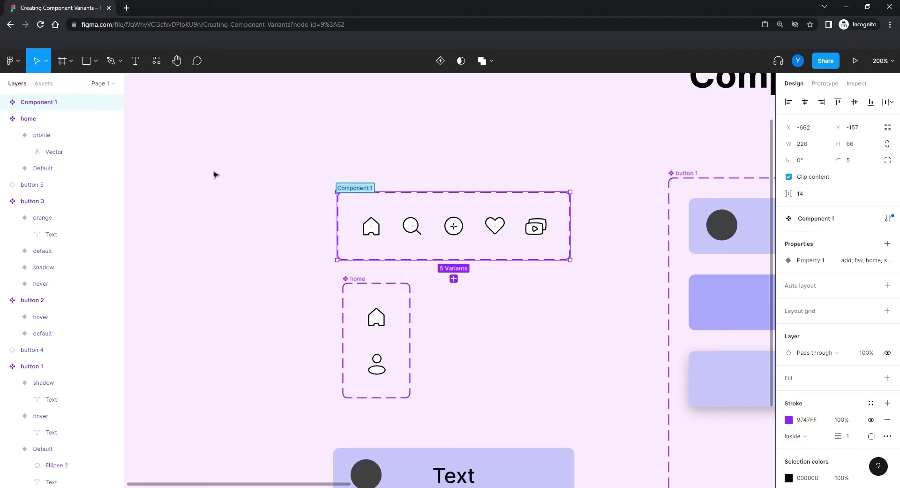
{"action": "type", "text": "icons"}
{"action": "key", "text": "Return"}
{"action": "left_click", "coordinate": [214, 174]}
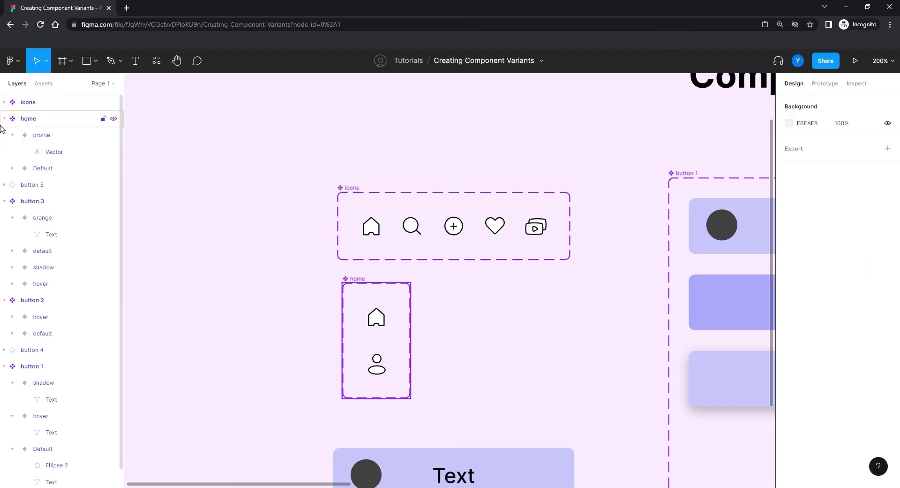
{"action": "left_click", "coordinate": [4, 102]}
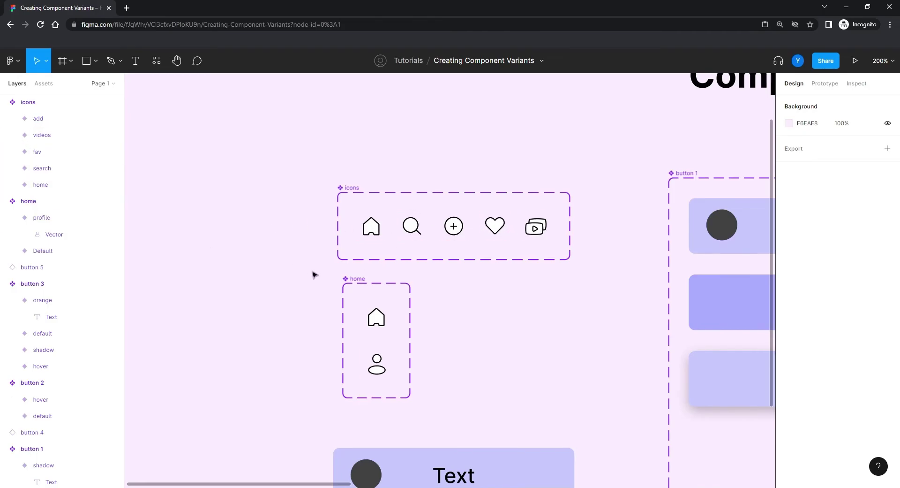
- Move the icons set slightly up and left, and line up the home set's left edge beneath it
{"action": "left_click_drag", "start_coordinate": [348, 193], "coordinate": [335, 179]}
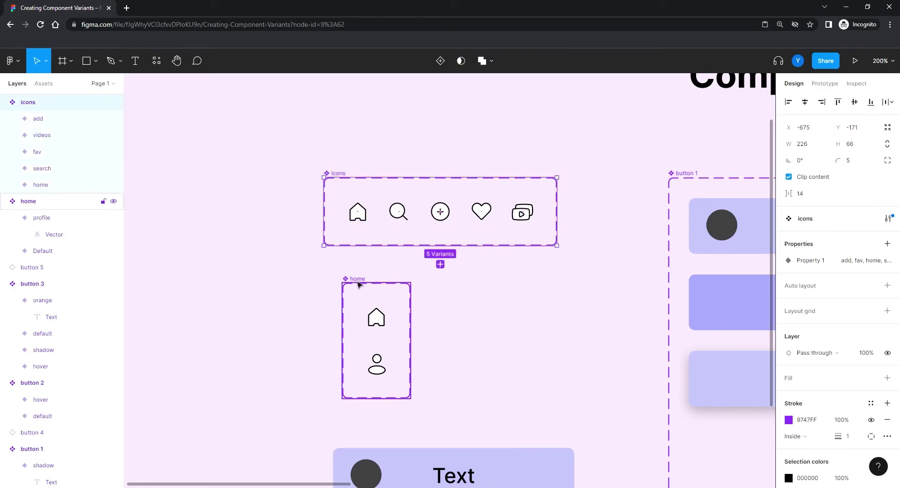
{"action": "left_click_drag", "start_coordinate": [359, 283], "coordinate": [339, 273]}
{"action": "left_click", "coordinate": [253, 291]}
{"action": "scroll", "coordinate": [253, 277], "scroll_direction": "down", "scroll_amount": 3}
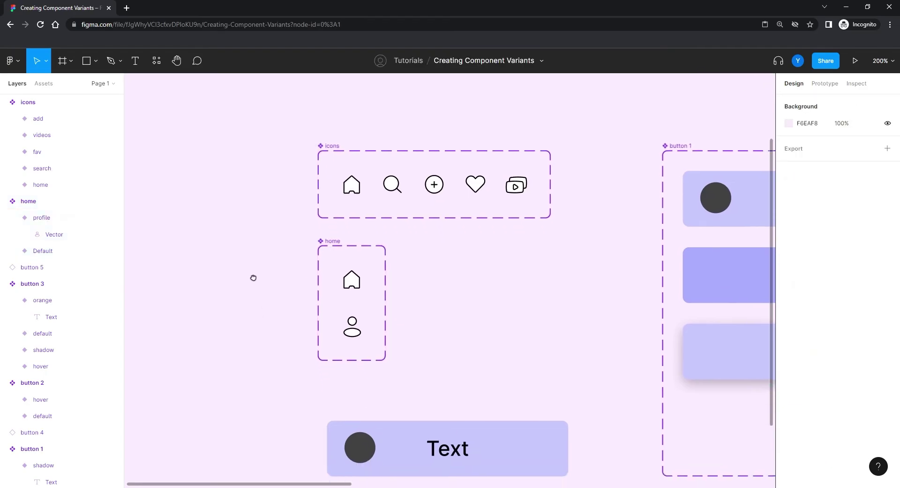
- Change the Property 1 value of the home set's Default variant to home by renaming its layer
{"action": "key", "text": "shift+0"}
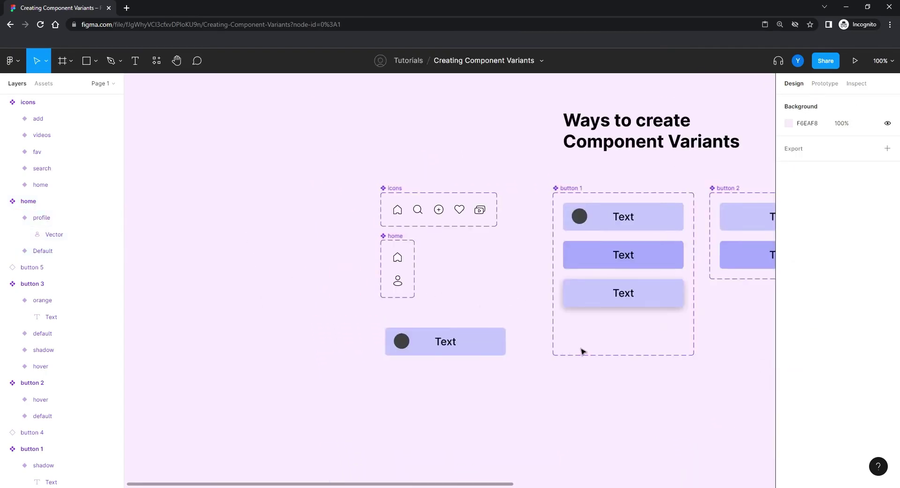
{"action": "left_click_drag", "start_coordinate": [583, 349], "coordinate": [418, 346]}
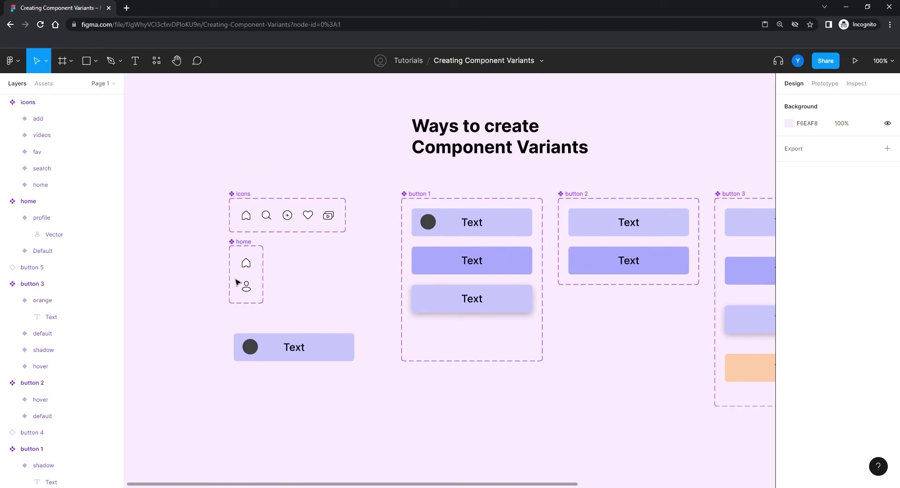
{"action": "left_click", "coordinate": [246, 264]}
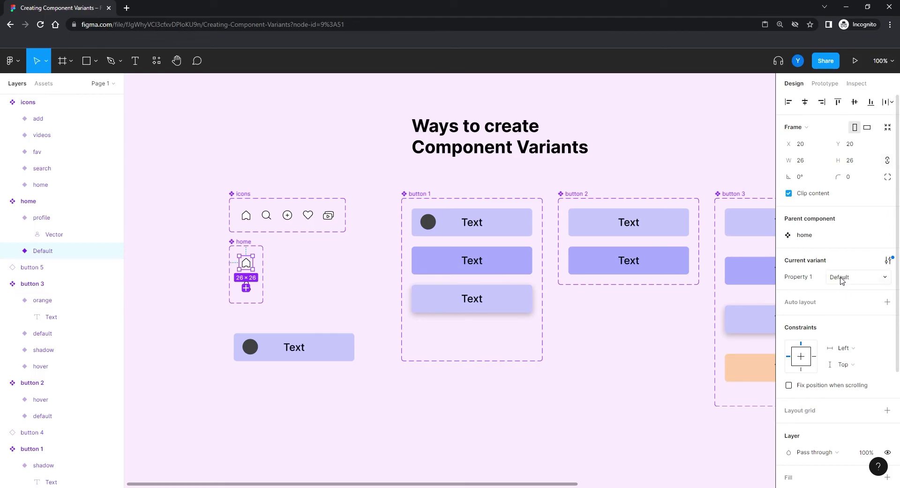
{"action": "double_click", "coordinate": [43, 252]}
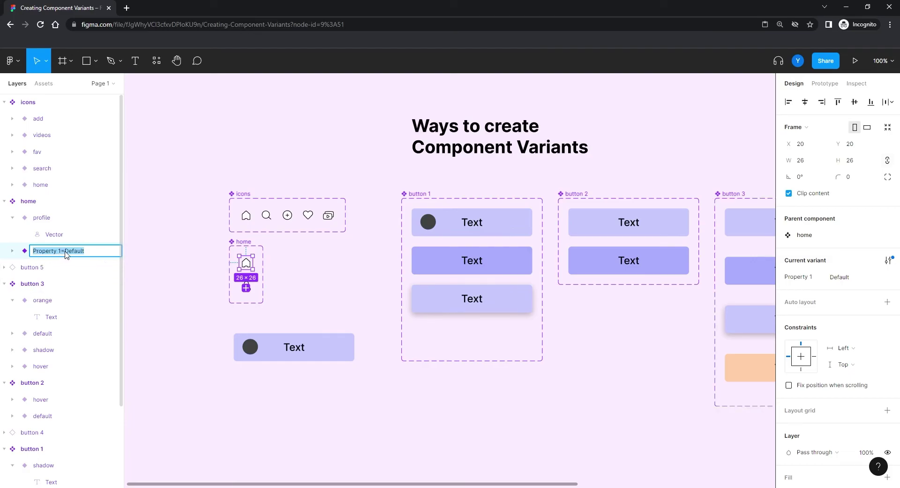
{"action": "left_click", "coordinate": [95, 252]}
{"action": "left_click", "coordinate": [66, 252]}
{"action": "left_click_drag", "start_coordinate": [70, 254], "coordinate": [117, 252]}
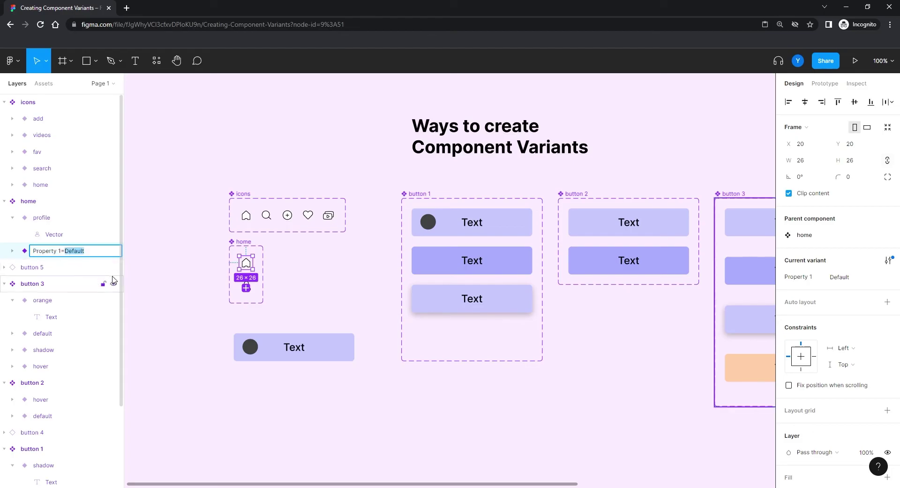
{"action": "key", "text": "BackSpace"}
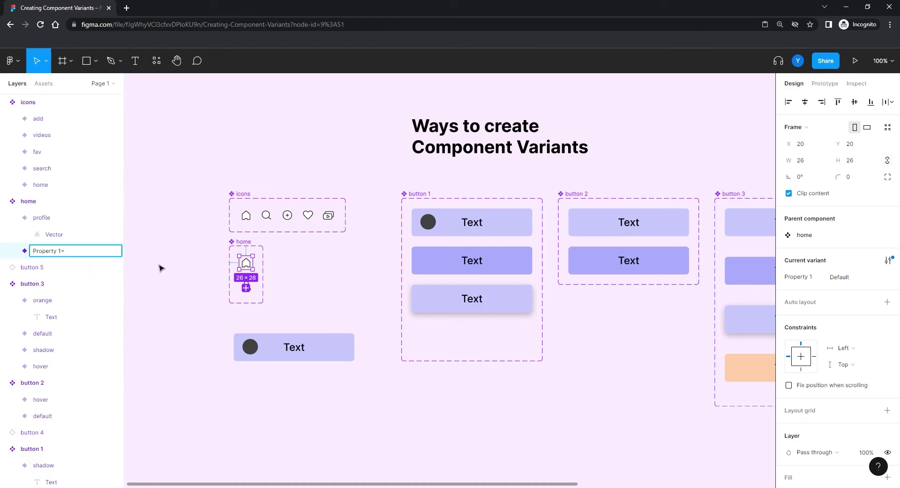
{"action": "type", "text": "home"}
{"action": "key", "text": "Return"}
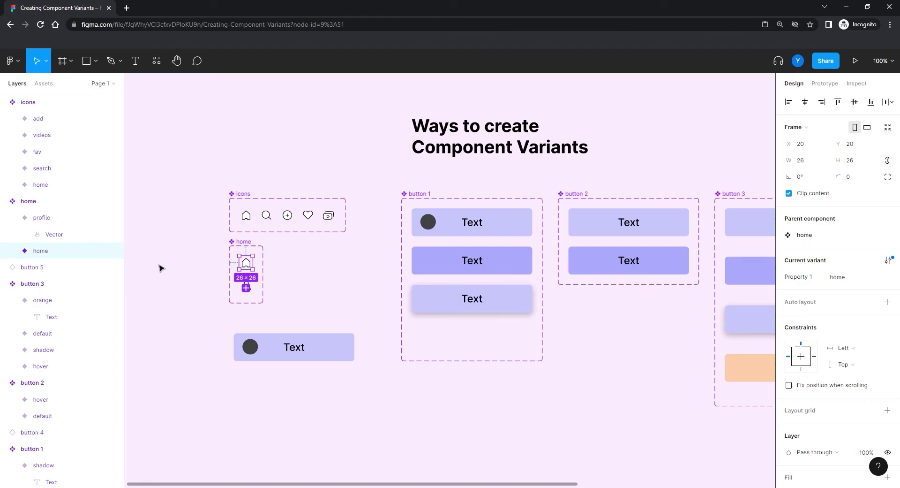
{"action": "left_click", "coordinate": [177, 300]}
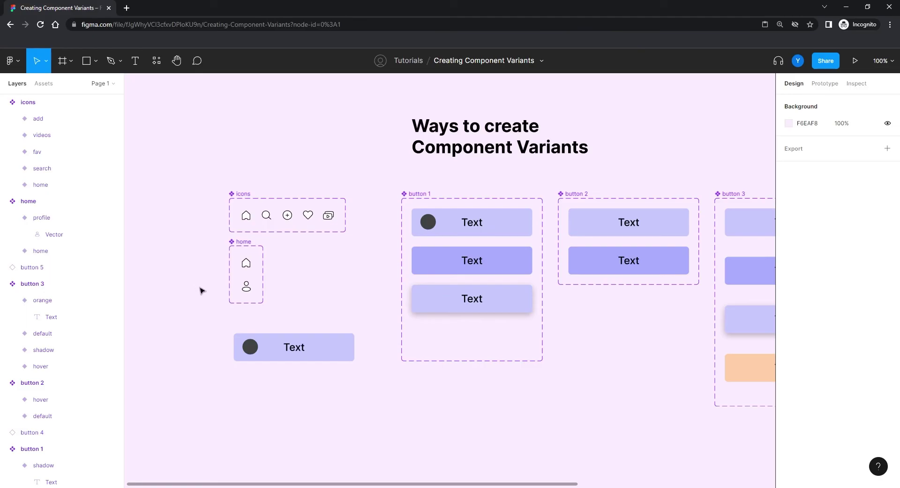
- Set the Property 1 value of button 1's hover variant to Default, the same as its first variant
{"action": "scroll", "coordinate": [215, 271], "scroll_direction": "left", "scroll_amount": 4}
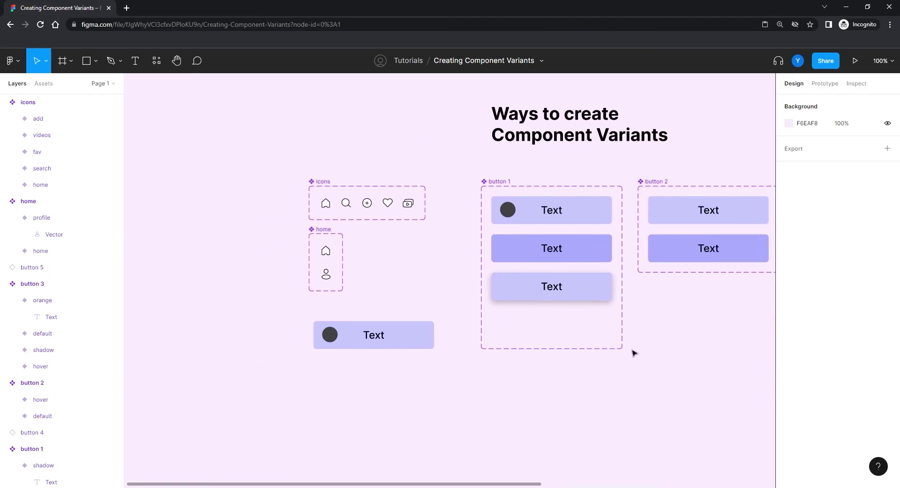
{"action": "left_click_drag", "start_coordinate": [633, 352], "coordinate": [400, 357]}
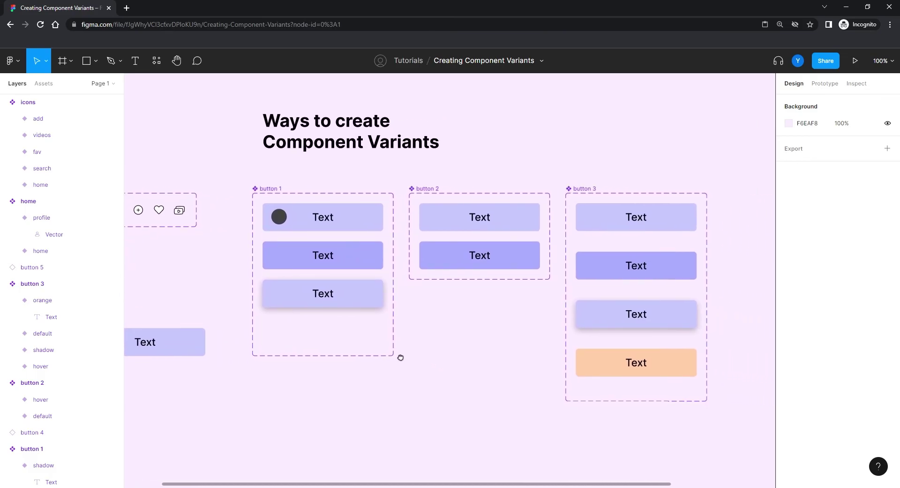
{"action": "left_click", "coordinate": [356, 224]}
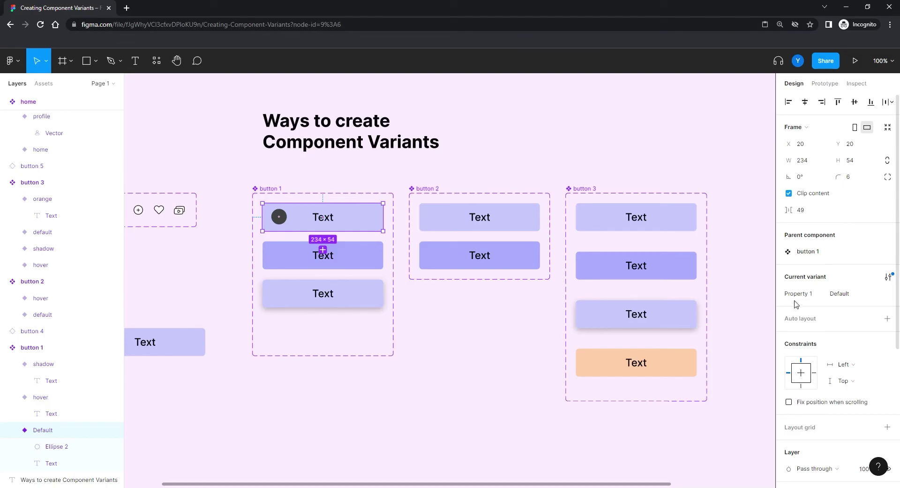
{"action": "left_click", "coordinate": [834, 300]}
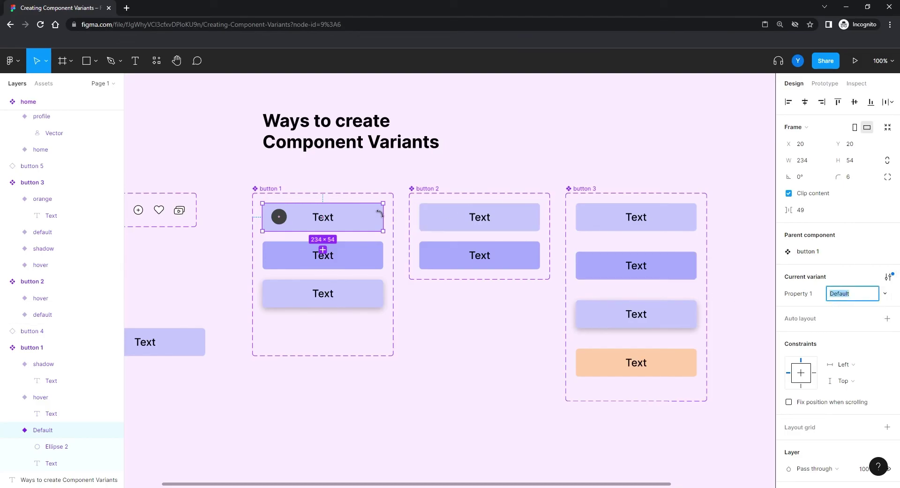
{"action": "left_click", "coordinate": [323, 255]}
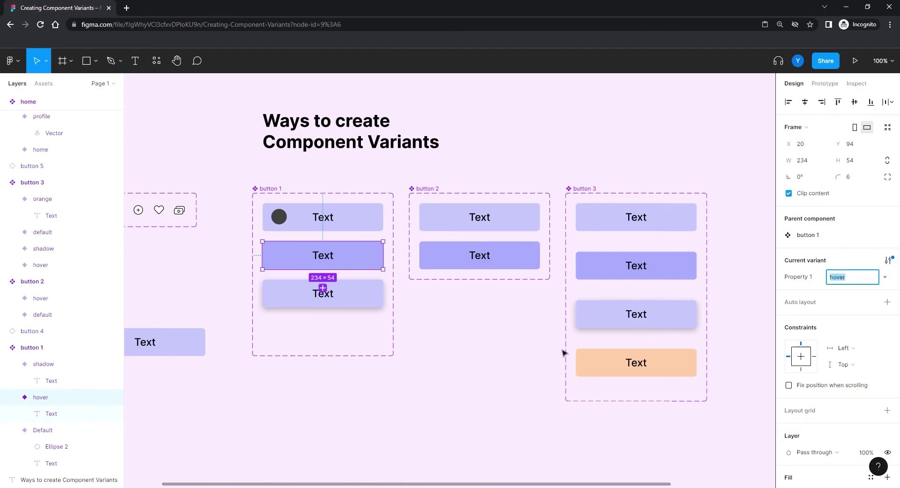
{"action": "type", "text": "Default"}
{"action": "key", "text": "Return"}
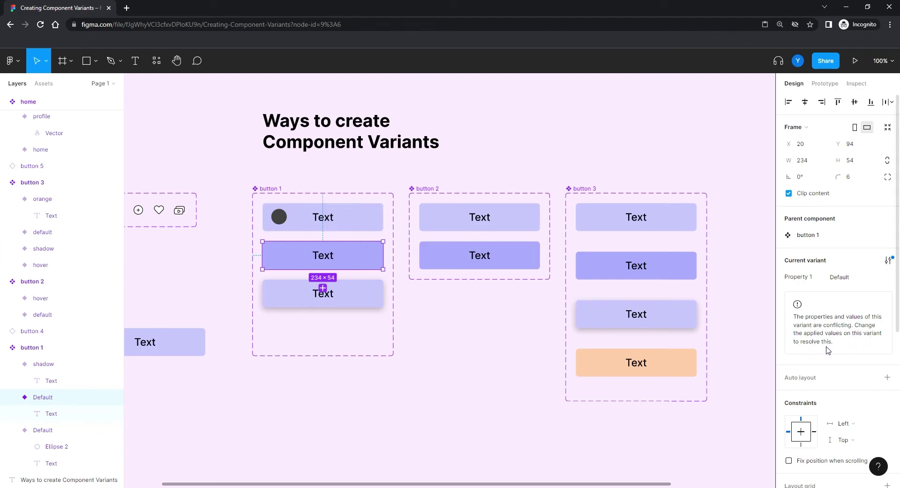
- Change the Property 1 value of button 1's second variant to lowercase default and compare it with the first variant
{"action": "left_click", "coordinate": [842, 277]}
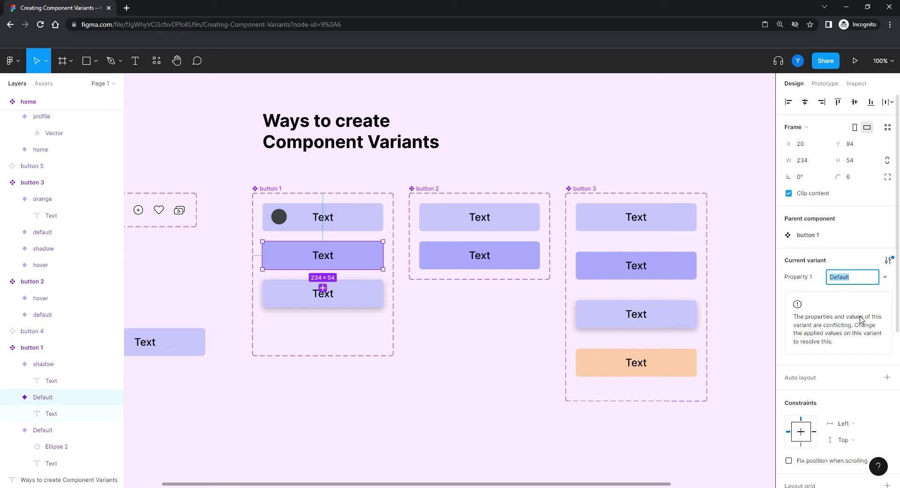
{"action": "left_click", "coordinate": [833, 278]}
{"action": "key", "text": "BackSpace"}
{"action": "type", "text": "d"}
{"action": "key", "text": "Return"}
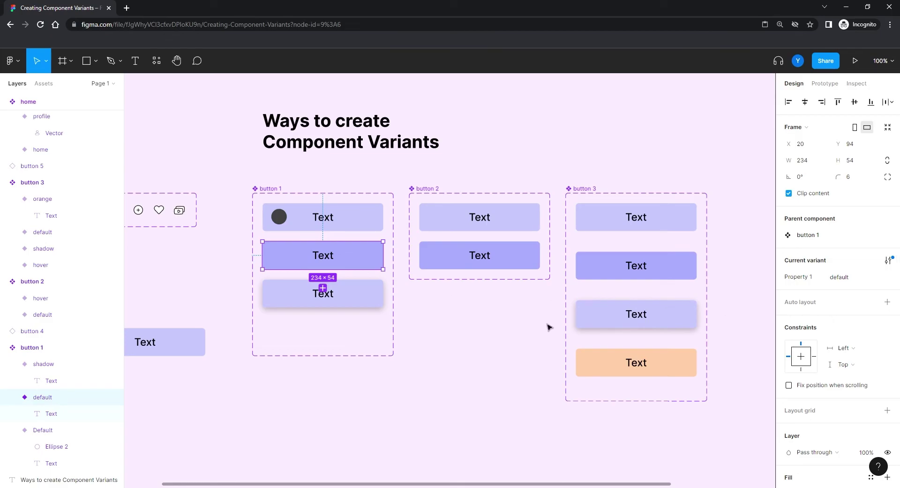
{"action": "left_click", "coordinate": [355, 224]}
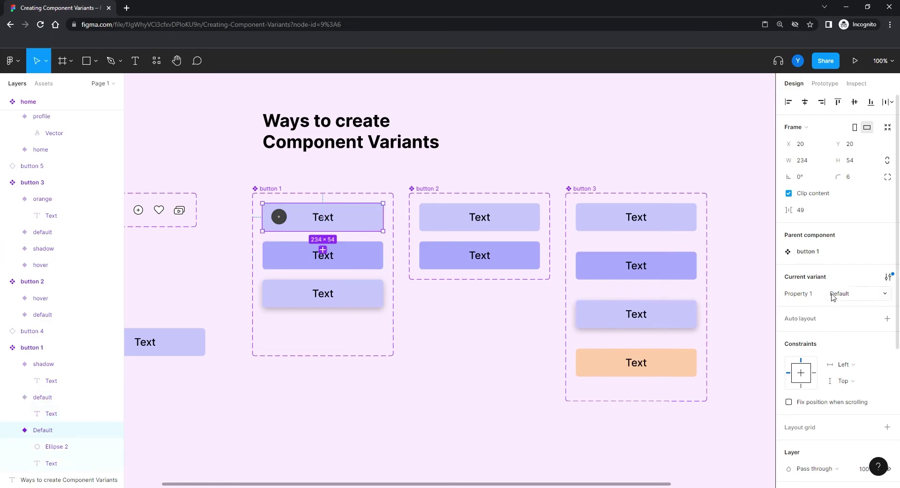
{"action": "left_click", "coordinate": [370, 266]}
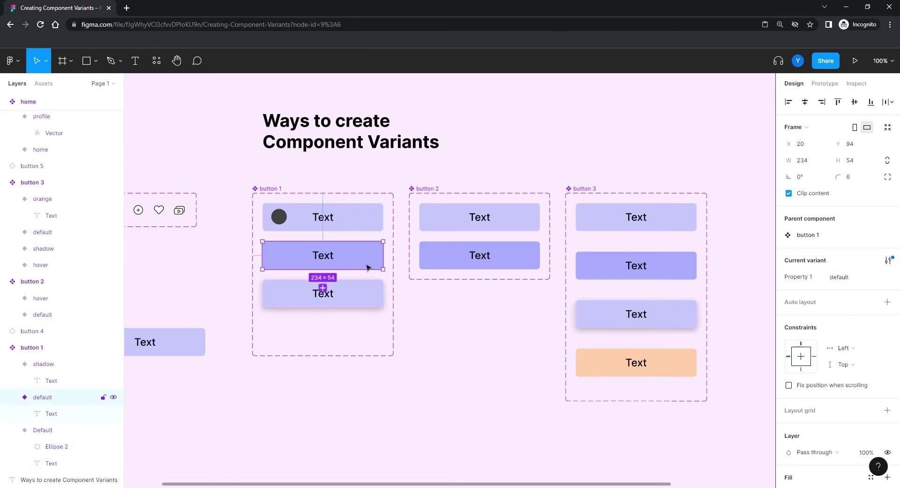
{"action": "left_click", "coordinate": [400, 388]}
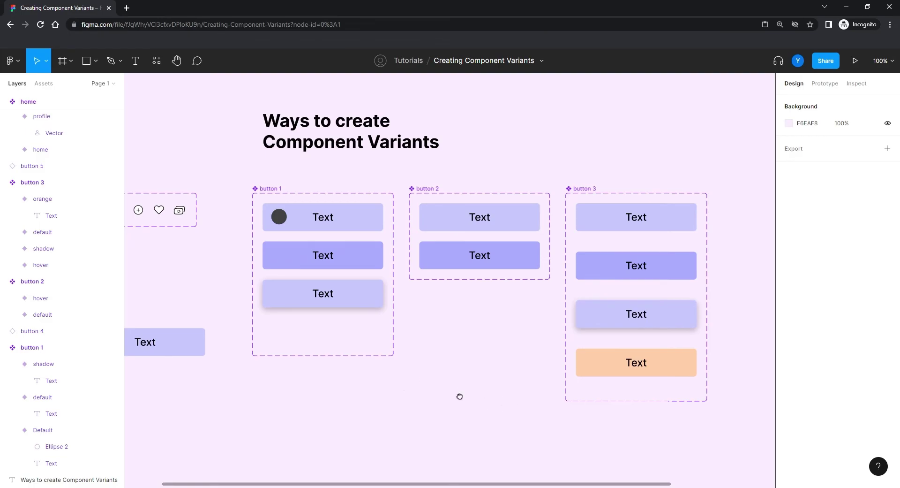
{"action": "scroll", "coordinate": [460, 396], "scroll_direction": "right", "scroll_amount": 3}
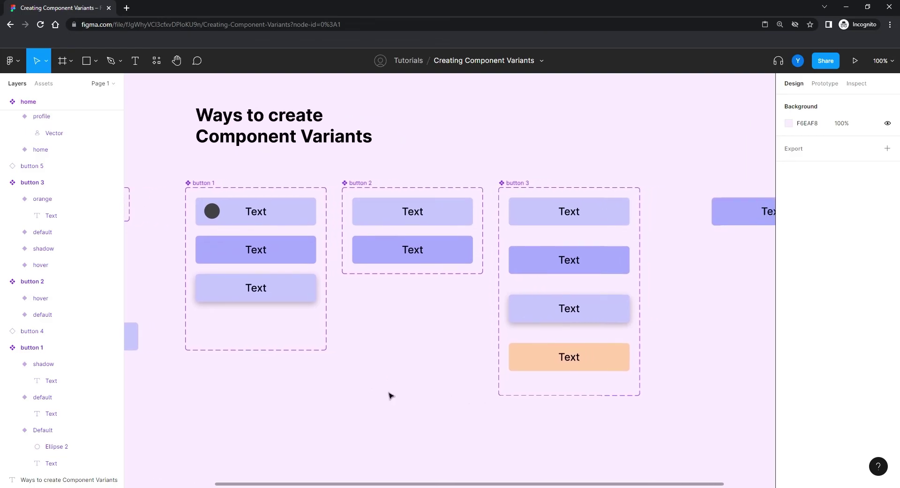